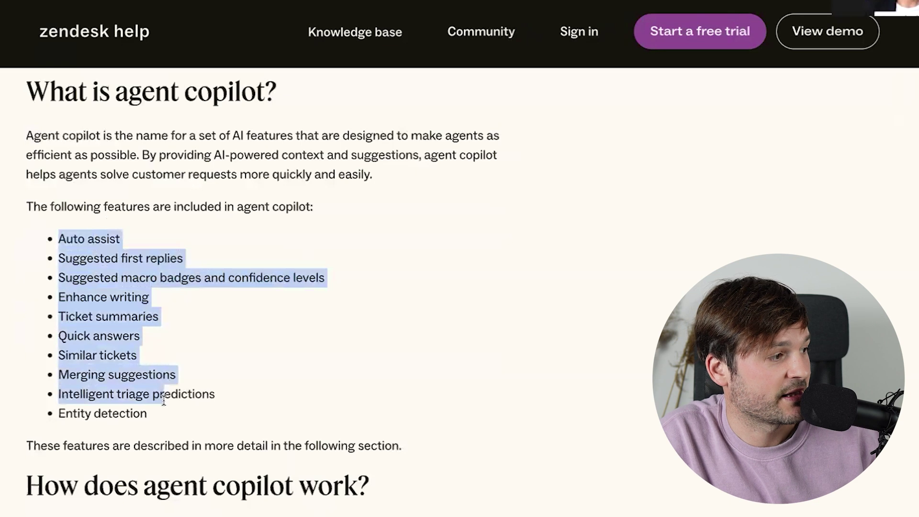
- Highlight Auto assist, Suggested first replies, macro badges, Enhance writing, Ticket summaries, Quick answers and Similar tickets
{"action": "left_click", "coordinate": [162, 415]}
{"action": "left_click_drag", "start_coordinate": [57, 224], "coordinate": [170, 248]}
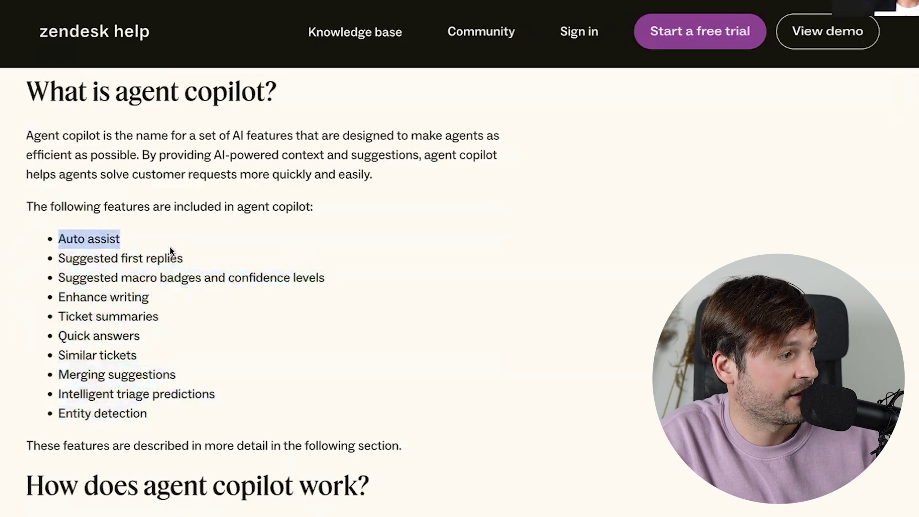
{"action": "left_click_drag", "start_coordinate": [74, 259], "coordinate": [194, 261]}
{"action": "left_click_drag", "start_coordinate": [67, 277], "coordinate": [350, 272]}
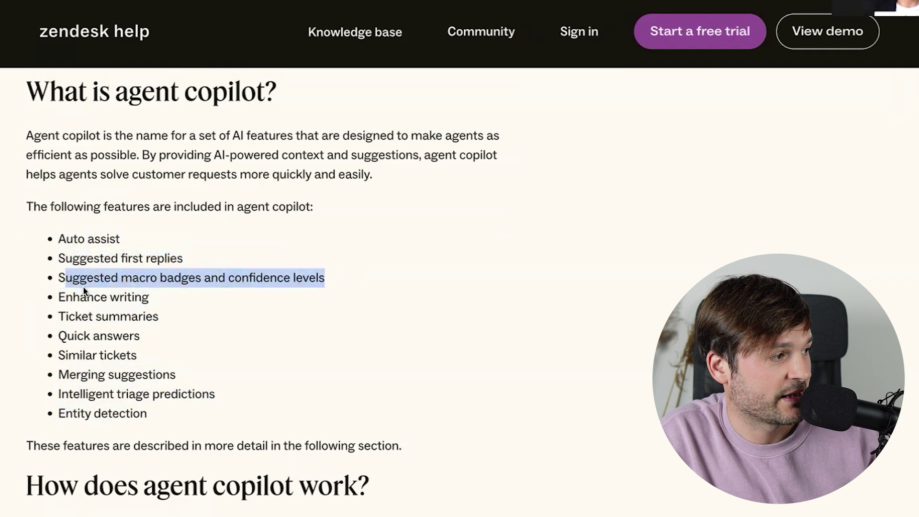
{"action": "left_click_drag", "start_coordinate": [60, 296], "coordinate": [151, 296]}
{"action": "left_click_drag", "start_coordinate": [66, 317], "coordinate": [197, 319]}
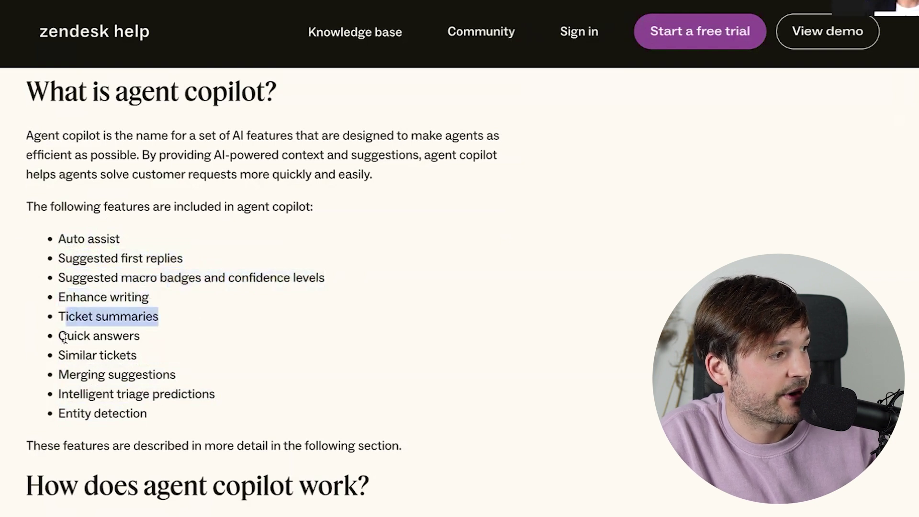
{"action": "left_click_drag", "start_coordinate": [64, 338], "coordinate": [140, 347]}
{"action": "left_click_drag", "start_coordinate": [79, 356], "coordinate": [178, 362]}
- Highlight Merging suggestions, Intelligent triage predictions and Entity detection in the feature list
{"action": "left_click", "coordinate": [184, 378]}
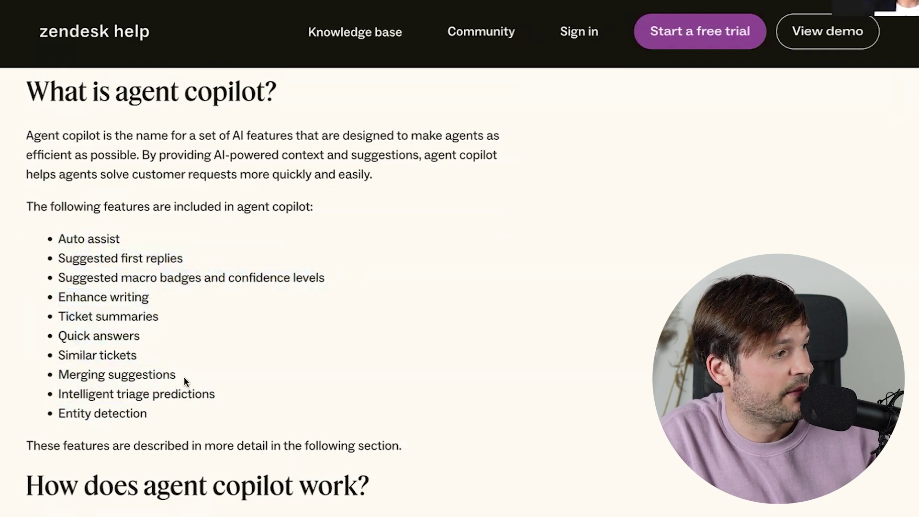
{"action": "left_click_drag", "start_coordinate": [59, 376], "coordinate": [235, 374]}
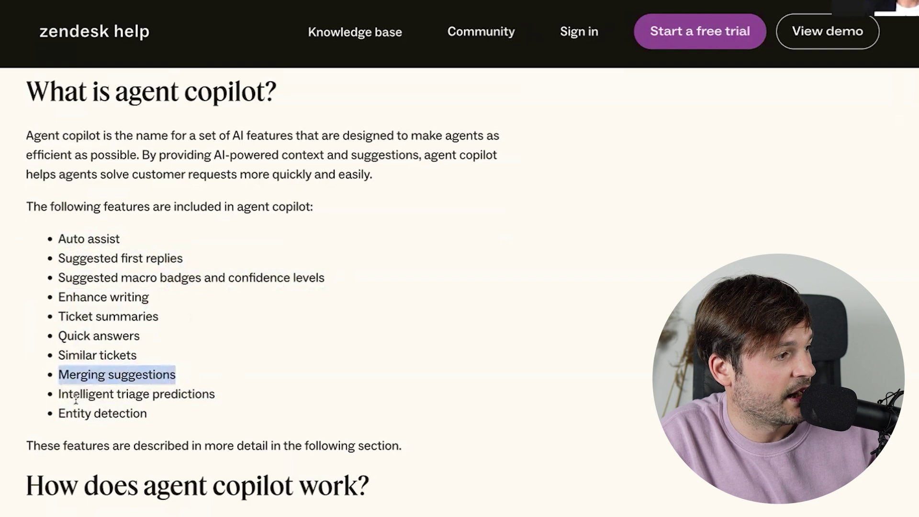
{"action": "left_click_drag", "start_coordinate": [69, 398], "coordinate": [263, 397]}
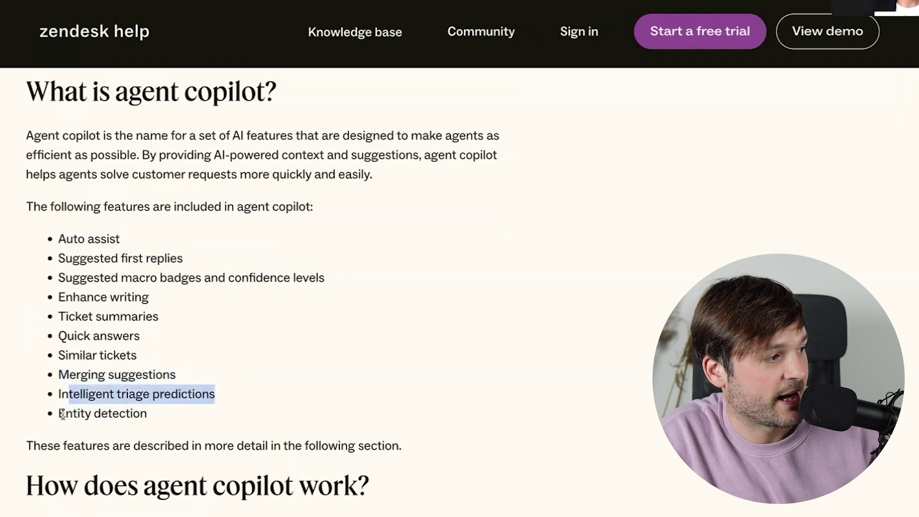
{"action": "left_click_drag", "start_coordinate": [57, 415], "coordinate": [181, 409]}
{"action": "left_click", "coordinate": [181, 410]}
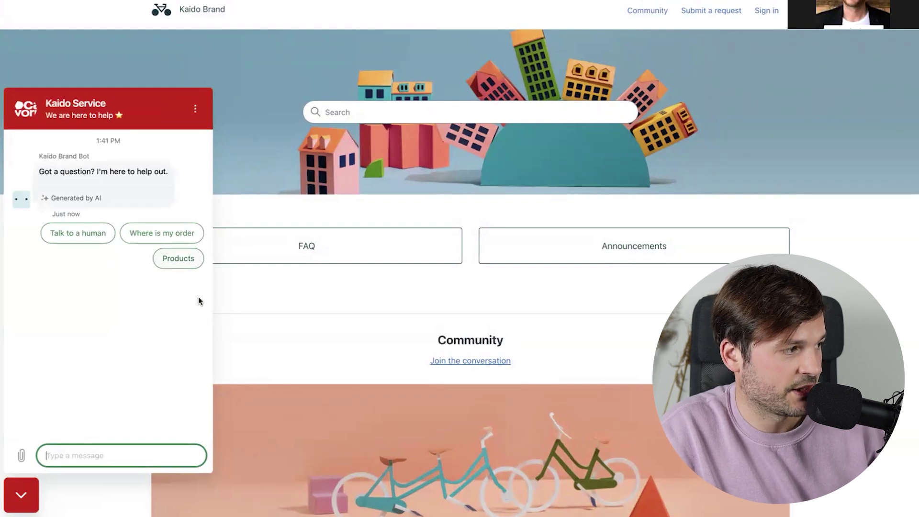
- Ask for a human, submit name and e-mail, then send 'I need help with opening up a credit card account.'
{"action": "left_click", "coordinate": [95, 230]}
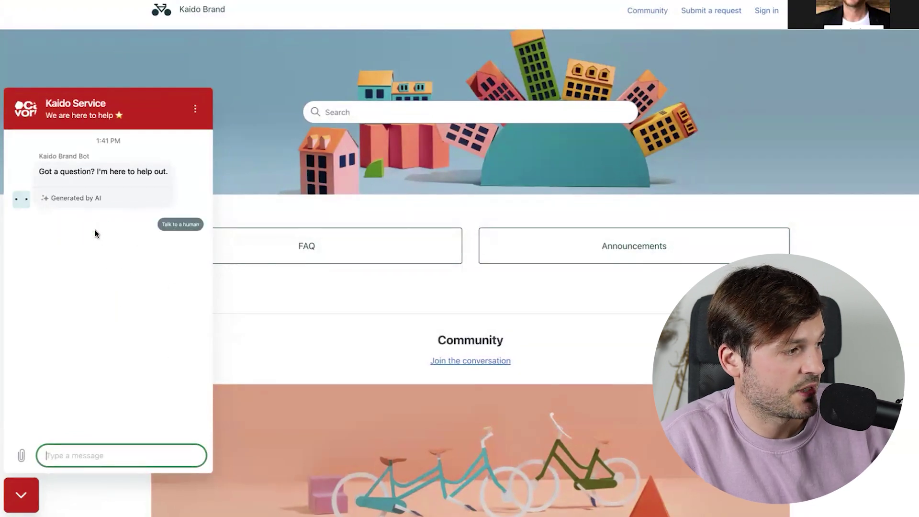
{"action": "type", "text": "DOminic"}
{"action": "key", "text": "Return"}
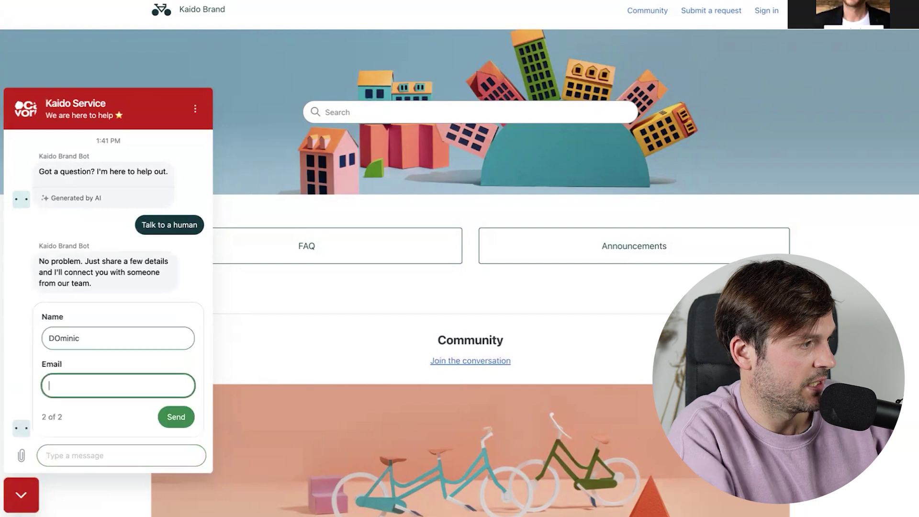
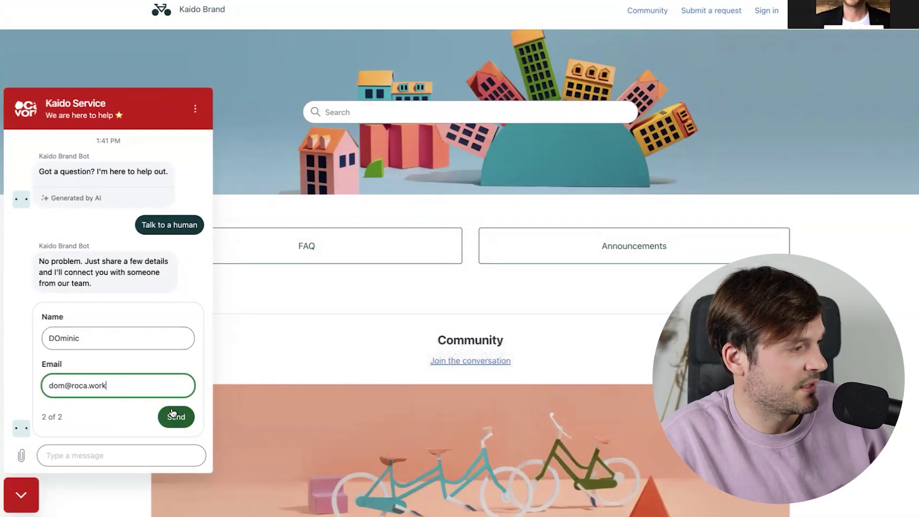
{"action": "left_click", "coordinate": [172, 420]}
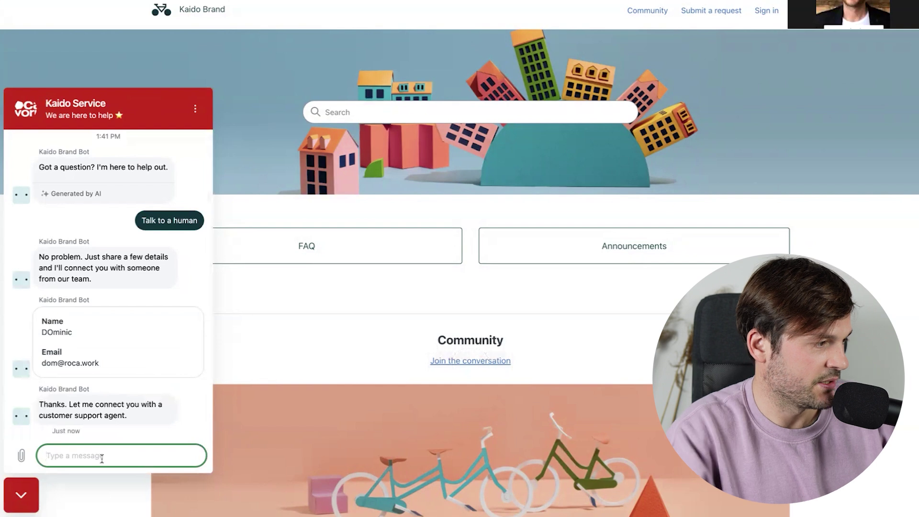
{"action": "type", "text": "I need help with ope"}
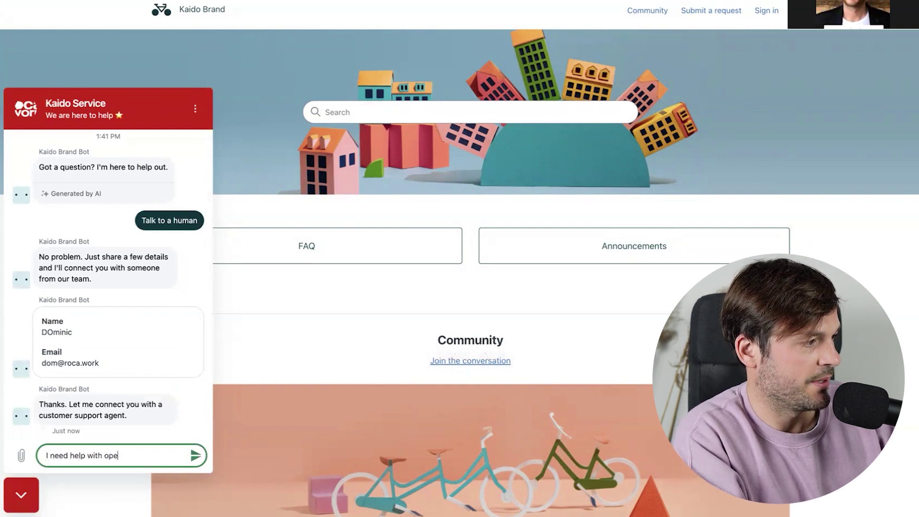
{"action": "type", "text": "ning up a credit c"}
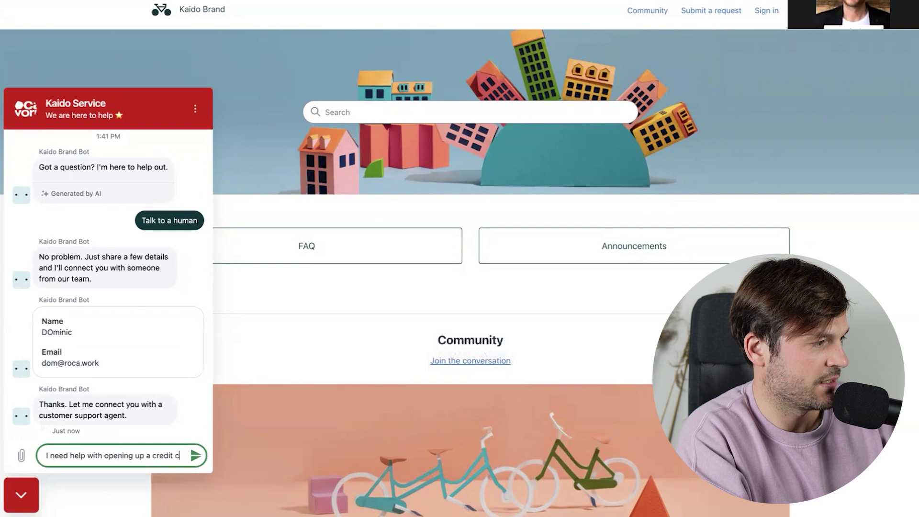
{"action": "type", "text": "ard account"}
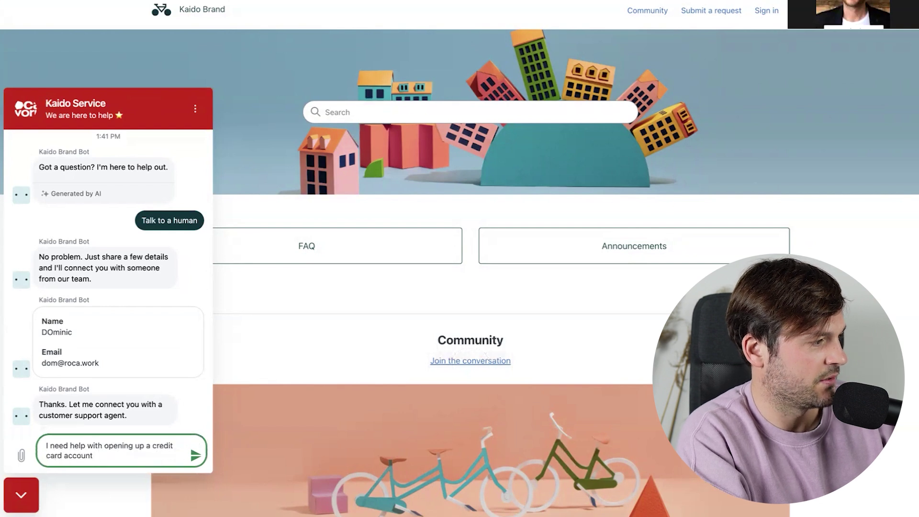
{"action": "type", "text": "."}
{"action": "key", "text": "Return"}
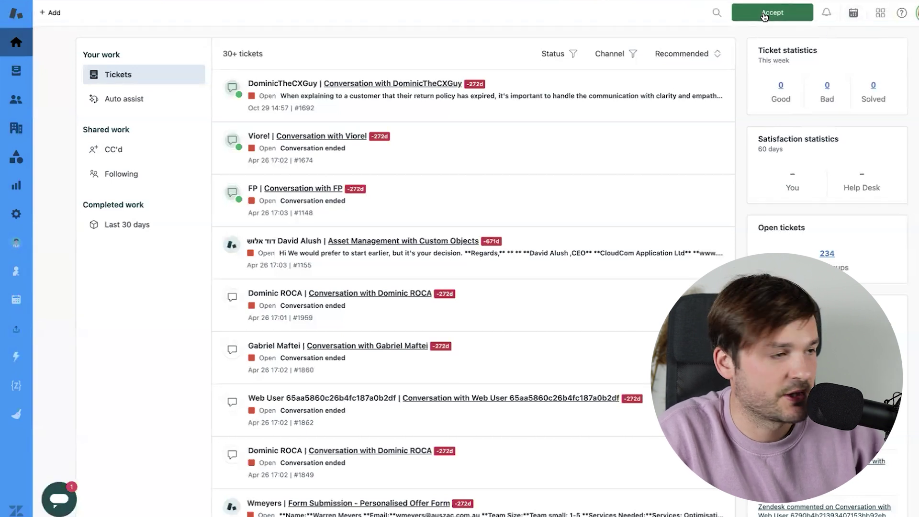
- Accept the incoming messaging conversation from the top bar
{"action": "left_click", "coordinate": [764, 16]}
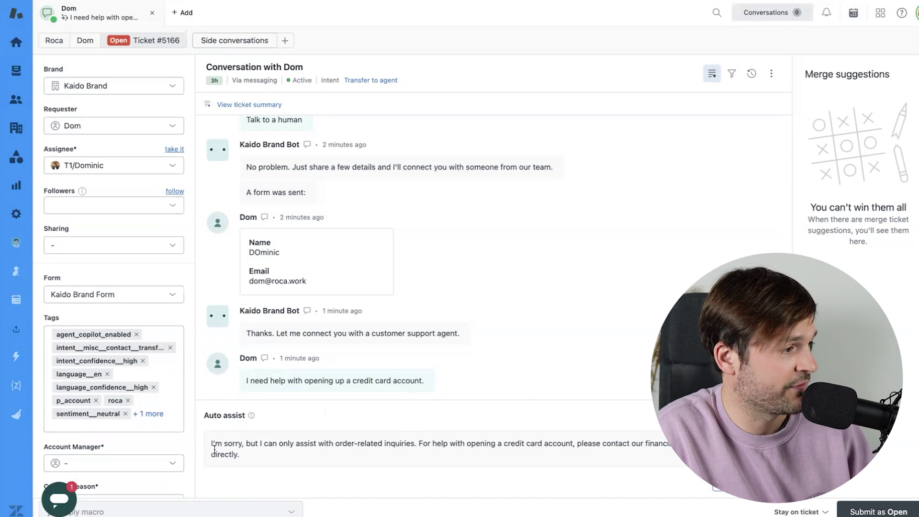
- Review the Auto assist reply redirecting the credit card request to financial services and approve it
{"action": "left_click_drag", "start_coordinate": [250, 442], "coordinate": [704, 444]}
{"action": "left_click", "coordinate": [461, 441]}
{"action": "left_click", "coordinate": [581, 444]}
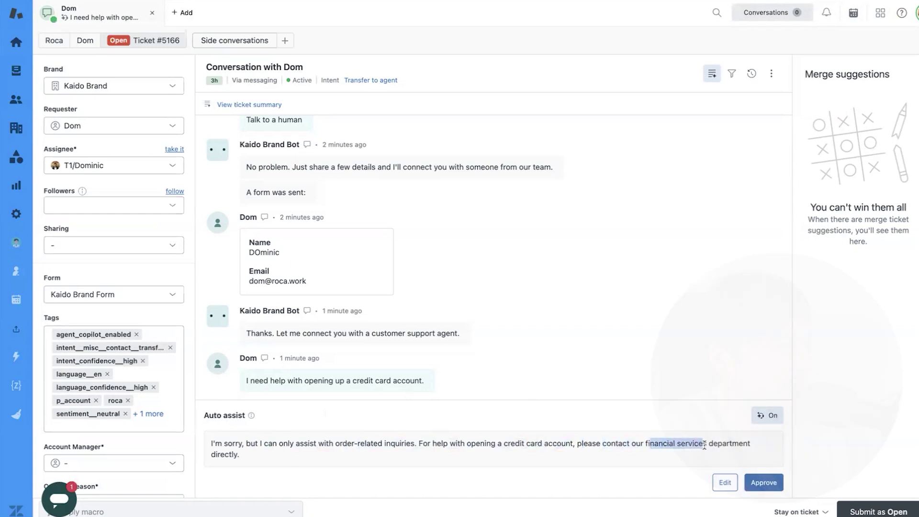
{"action": "left_click", "coordinate": [762, 484]}
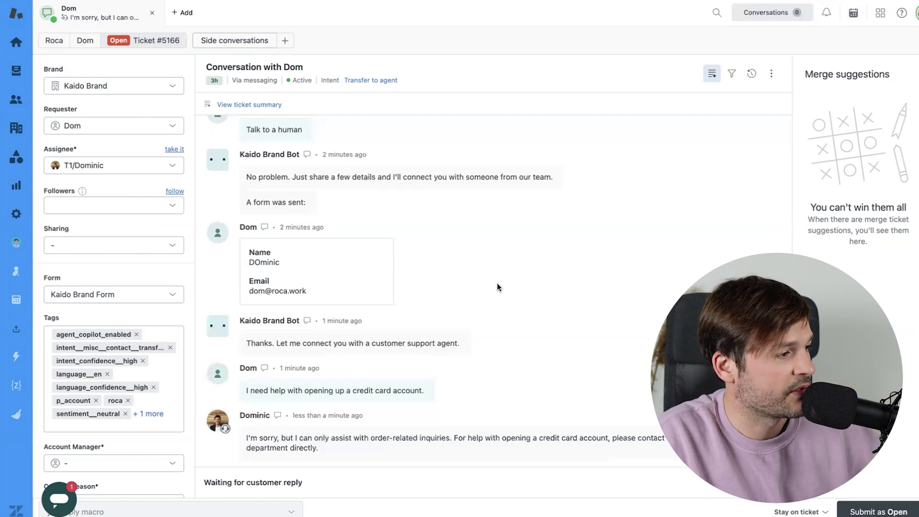
- Send 'Ok thanks' from the customer chat, then approve Auto assist's Change status to Solved action
{"action": "type", "text": "Ok thanks"}
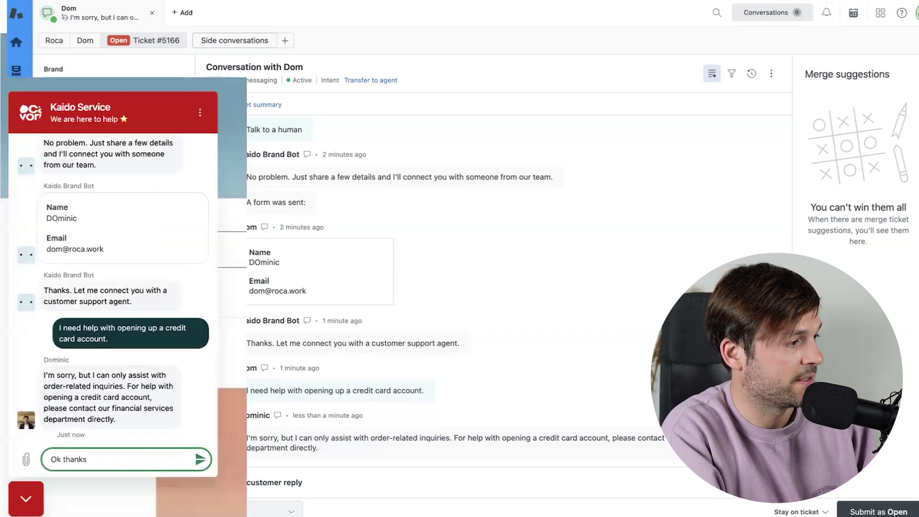
{"action": "key", "text": "Return"}
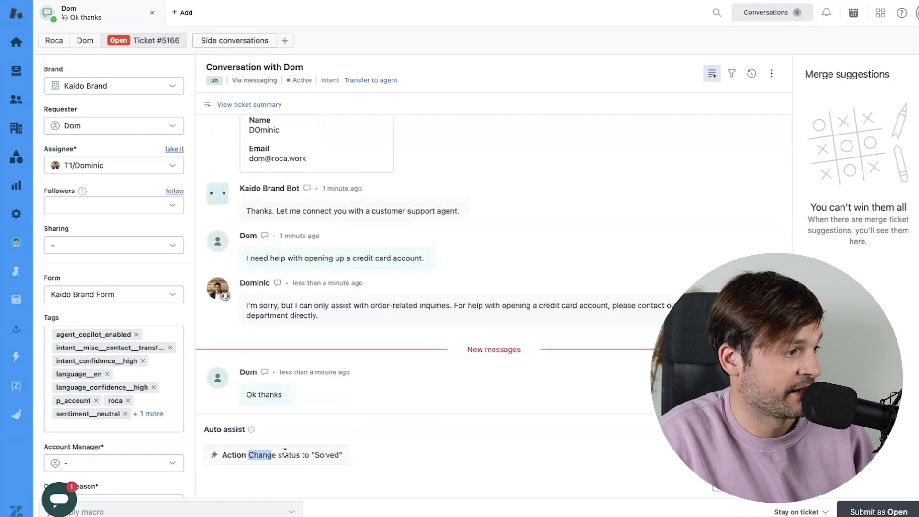
{"action": "left_click_drag", "start_coordinate": [284, 453], "coordinate": [316, 453]}
{"action": "left_click", "coordinate": [315, 452]}
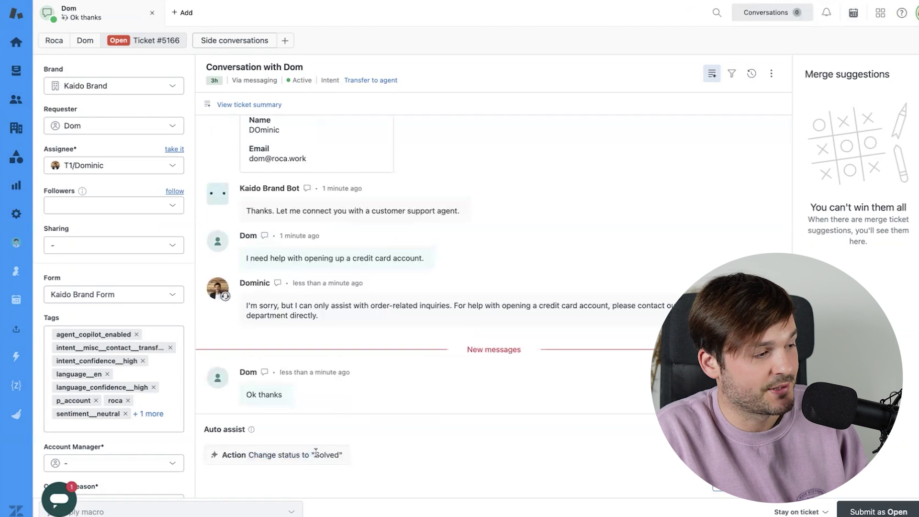
{"action": "left_click", "coordinate": [771, 483]}
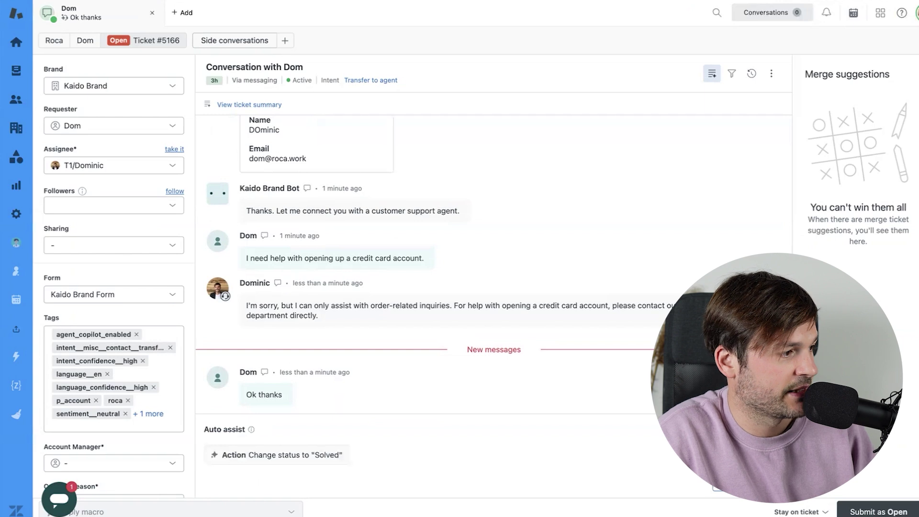
{"action": "left_click_drag", "start_coordinate": [249, 455], "coordinate": [336, 456]}
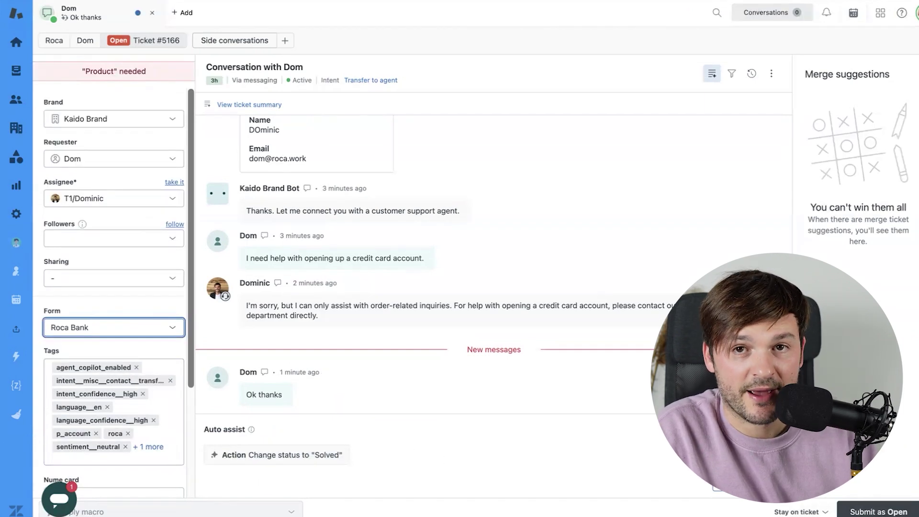
- Submit ticket #5166 as Solved from the status menu beside Submit
{"action": "left_click", "coordinate": [918, 512]}
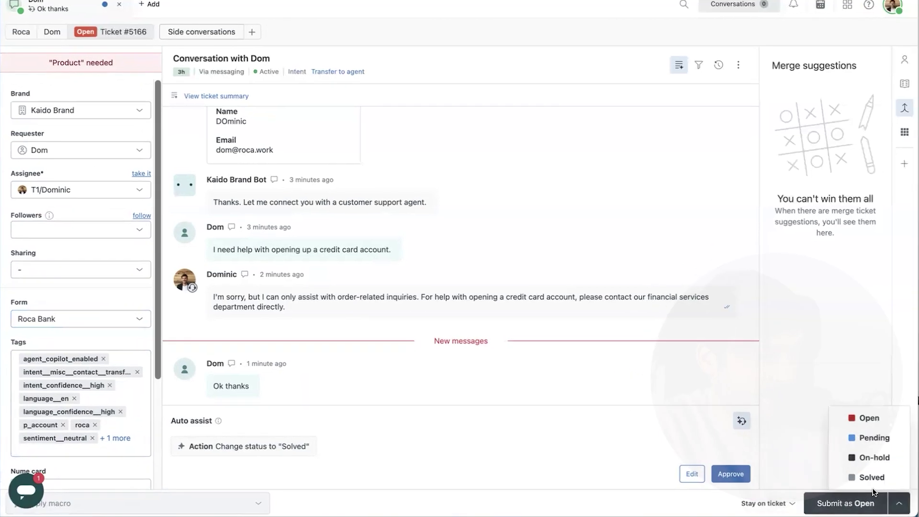
{"action": "left_click", "coordinate": [872, 478]}
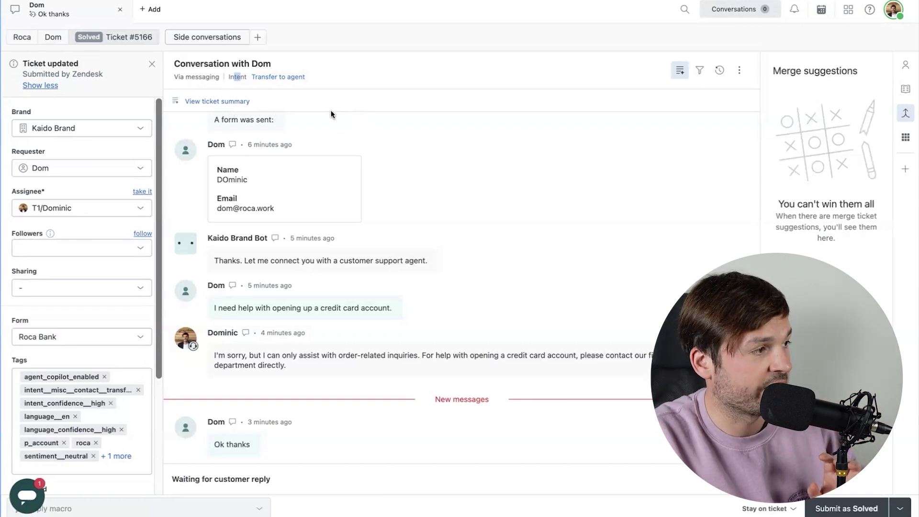
- Show the ticket summary and highlight its lines on order status, assistance needed and the financial-services referral
{"action": "left_click", "coordinate": [215, 101]}
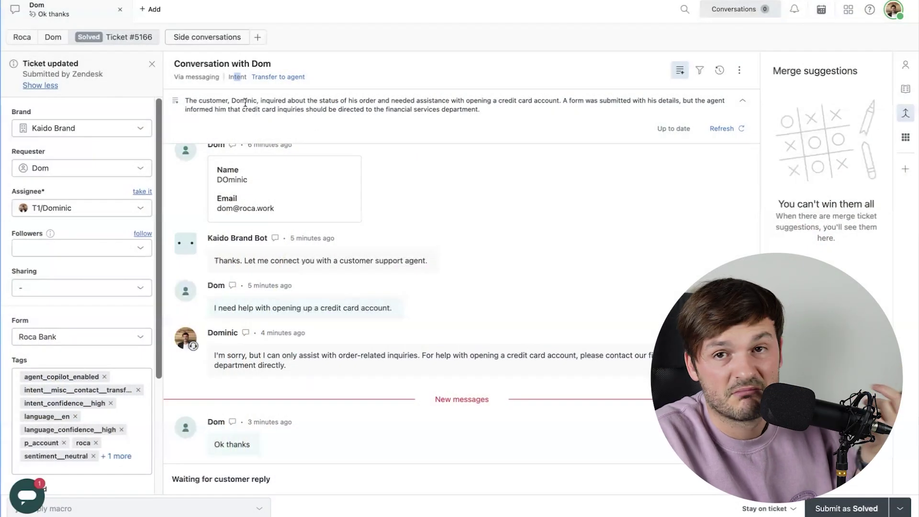
{"action": "left_click_drag", "start_coordinate": [212, 101], "coordinate": [330, 101]}
{"action": "left_click_drag", "start_coordinate": [214, 101], "coordinate": [422, 101]}
{"action": "left_click", "coordinate": [423, 102]}
{"action": "left_click_drag", "start_coordinate": [347, 101], "coordinate": [665, 107]}
{"action": "left_click", "coordinate": [403, 100]}
{"action": "left_click", "coordinate": [559, 103]}
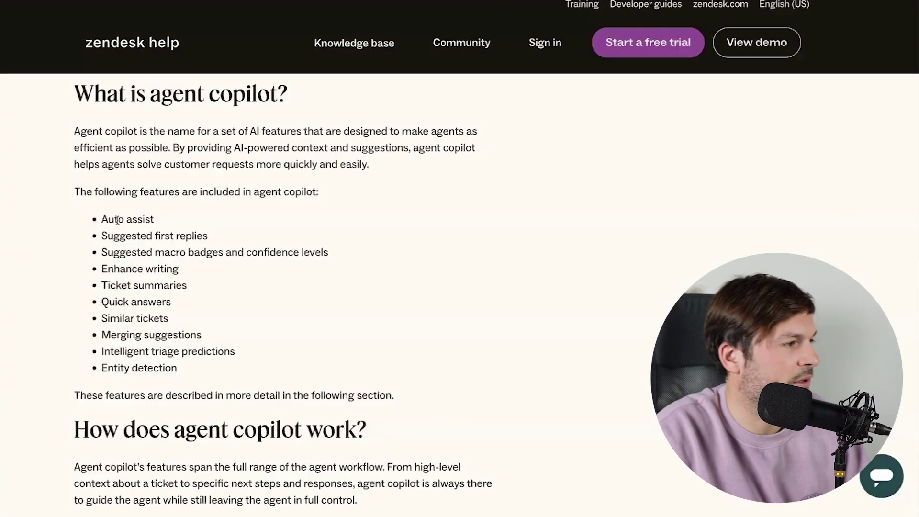
- Highlight Auto assist, Ticket summaries, Intelligent triage predictions and Enhance writing in the article's list
{"action": "left_click_drag", "start_coordinate": [108, 219], "coordinate": [199, 220]}
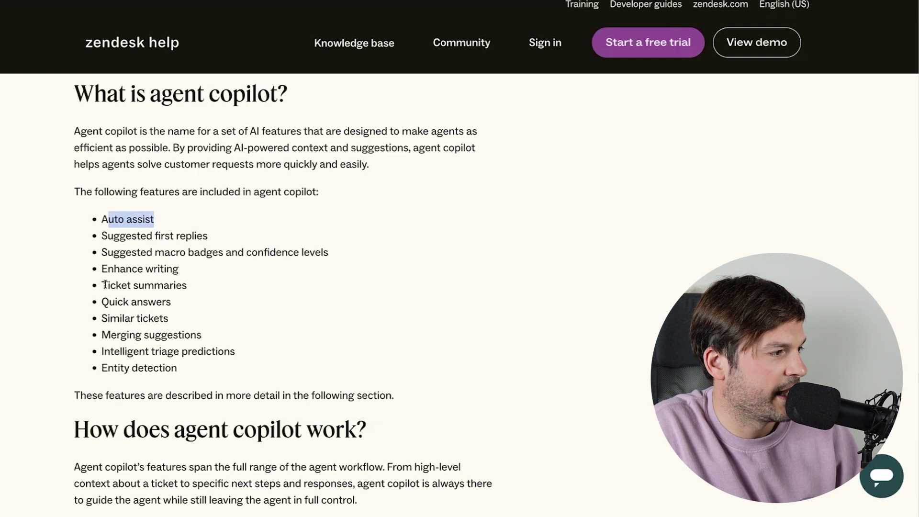
{"action": "left_click_drag", "start_coordinate": [103, 283], "coordinate": [218, 286]}
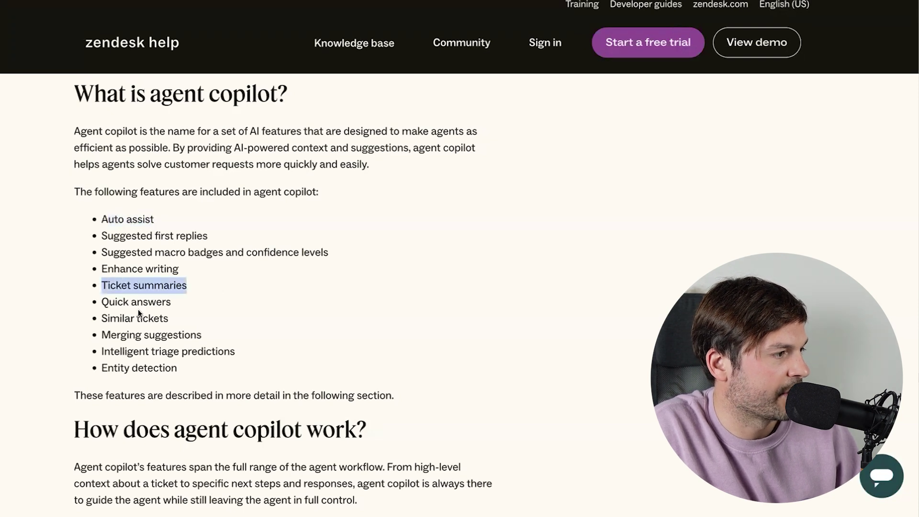
{"action": "left_click_drag", "start_coordinate": [101, 352], "coordinate": [252, 348]}
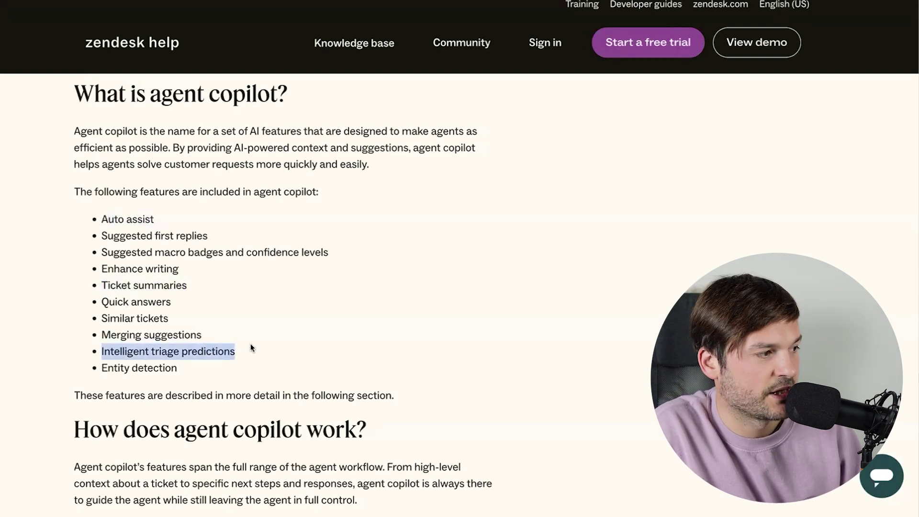
{"action": "left_click_drag", "start_coordinate": [101, 268], "coordinate": [205, 266]}
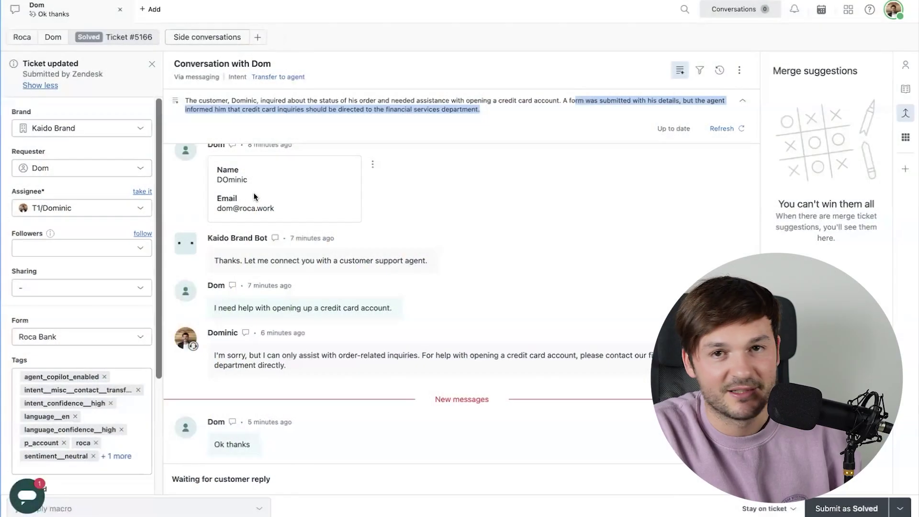
- Type the reply 'In order to get a credit card, we'll have to ask you to go through a validation process', fixing typos
{"action": "left_click", "coordinate": [582, 478]}
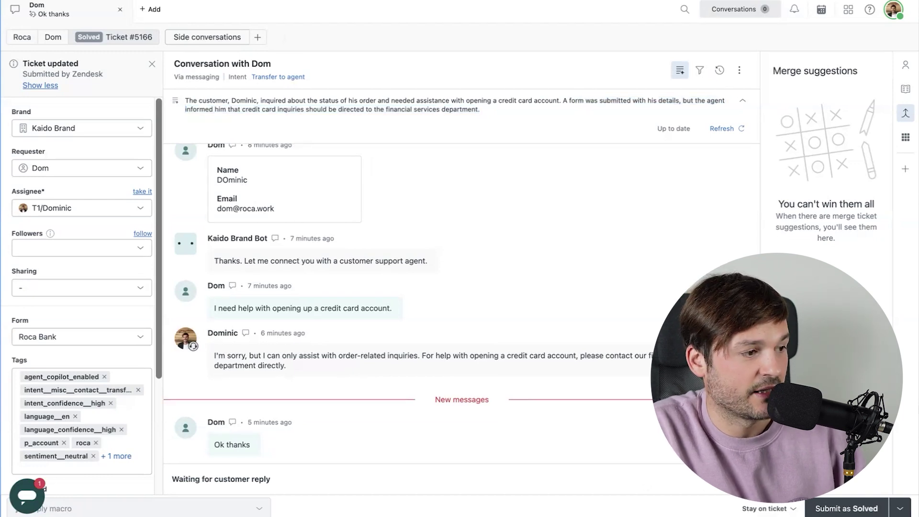
{"action": "left_click", "coordinate": [286, 479]}
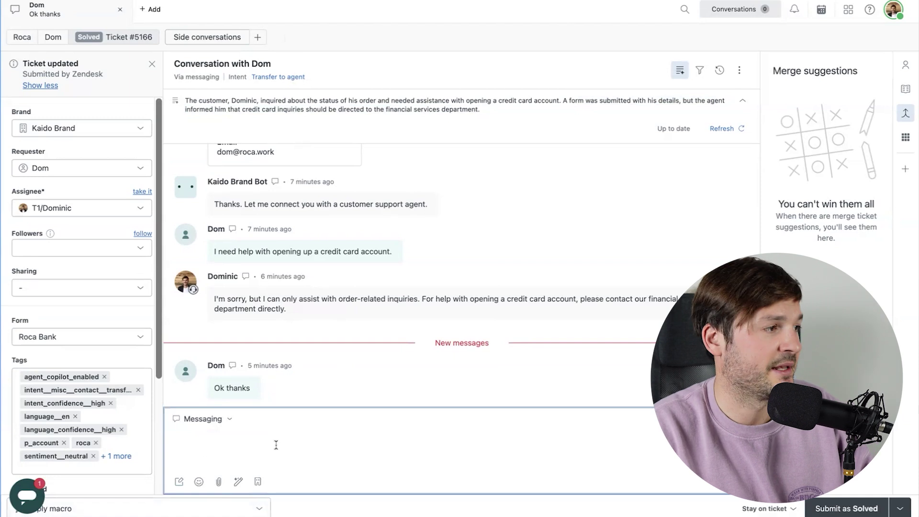
{"action": "type", "text": "In order to get a credit card, we'll hga"}
{"action": "key", "text": "BackSpace"}
{"action": "key", "text": "BackSpace"}
{"action": "type", "text": "ave to ask you to go through a "}
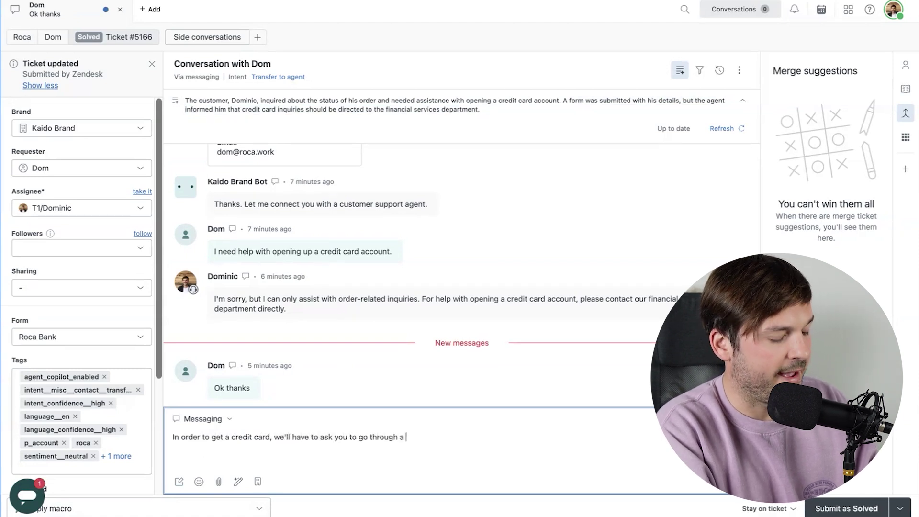
{"action": "type", "text": "valdidation prioce"}
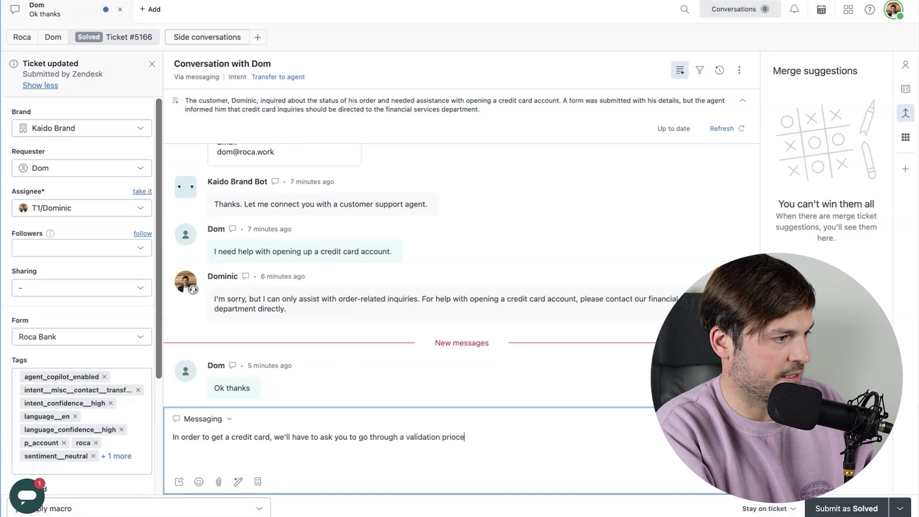
{"action": "key", "text": "BackSpace"}
{"action": "key", "text": "BackSpace"}
{"action": "key", "text": "BackSpace"}
- Finish the draft and have Enhance writing rewrite the whole reply
{"action": "type", "text": "ocess."}
{"action": "triple_click", "coordinate": [485, 436]}
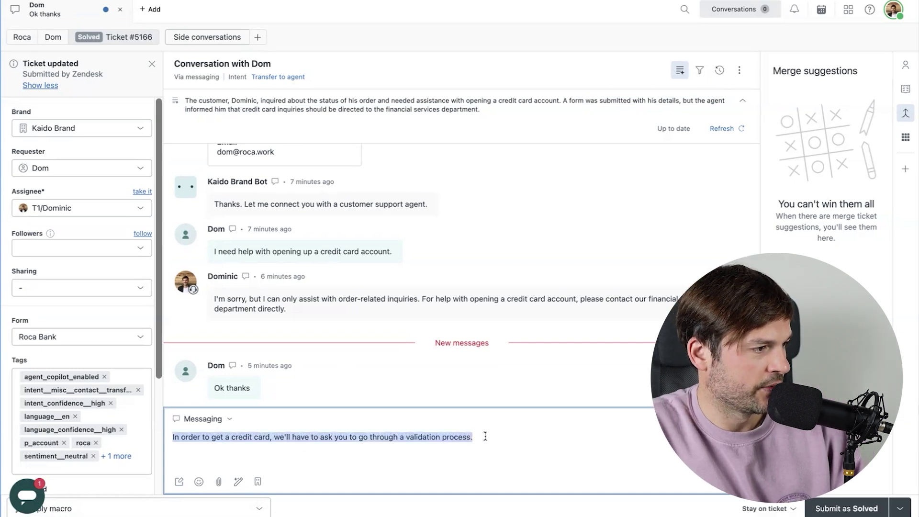
{"action": "left_click", "coordinate": [237, 483]}
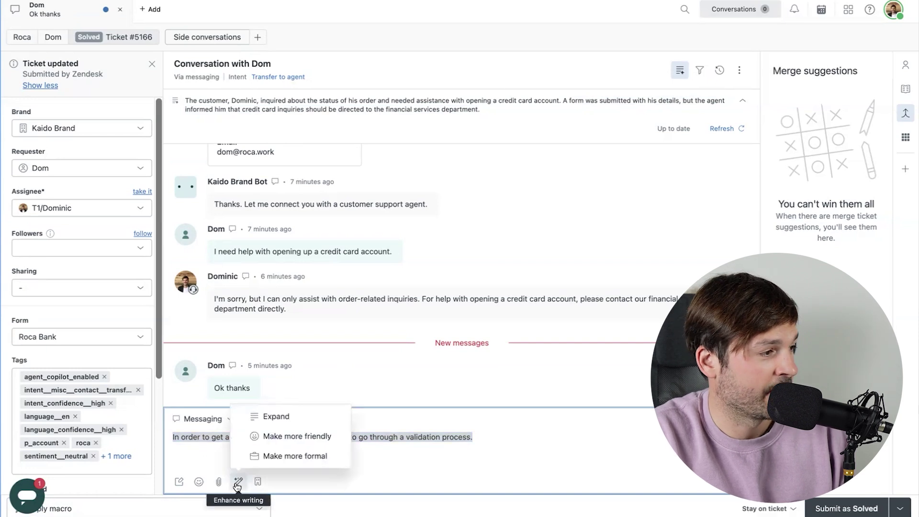
{"action": "left_click", "coordinate": [302, 423]}
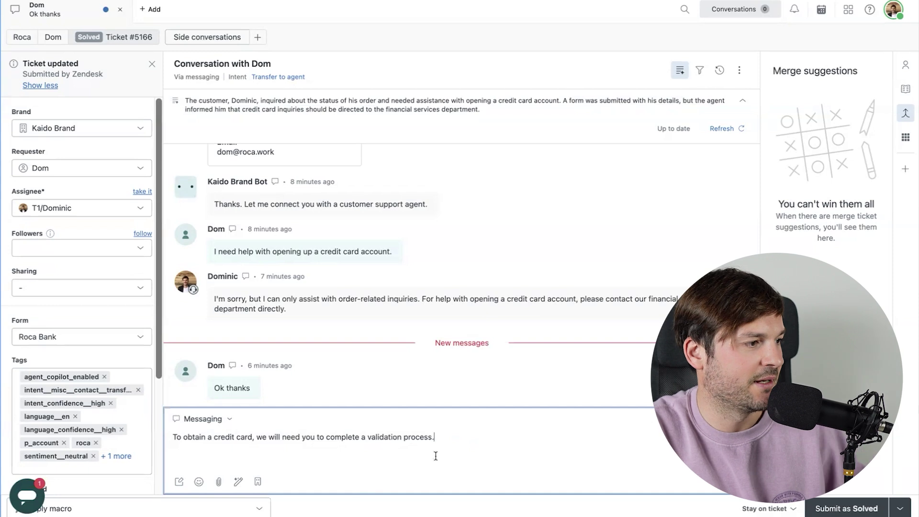
- Apply Make more friendly to the rewritten reply and send it to the customer
{"action": "triple_click", "coordinate": [442, 439]}
{"action": "left_click", "coordinate": [238, 481]}
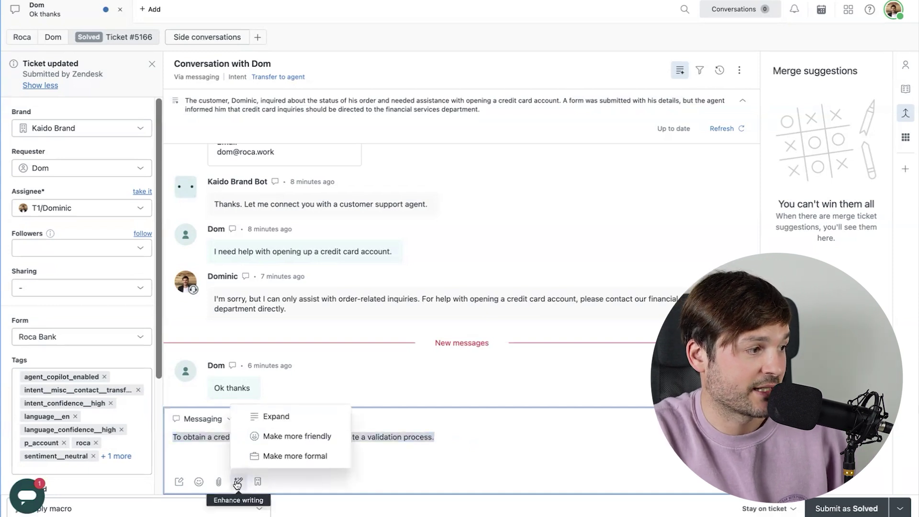
{"action": "left_click", "coordinate": [296, 435]}
{"action": "left_click_drag", "start_coordinate": [282, 437], "coordinate": [428, 439]}
{"action": "left_click_drag", "start_coordinate": [318, 437], "coordinate": [445, 437]}
{"action": "left_click_drag", "start_coordinate": [383, 437], "coordinate": [495, 437]}
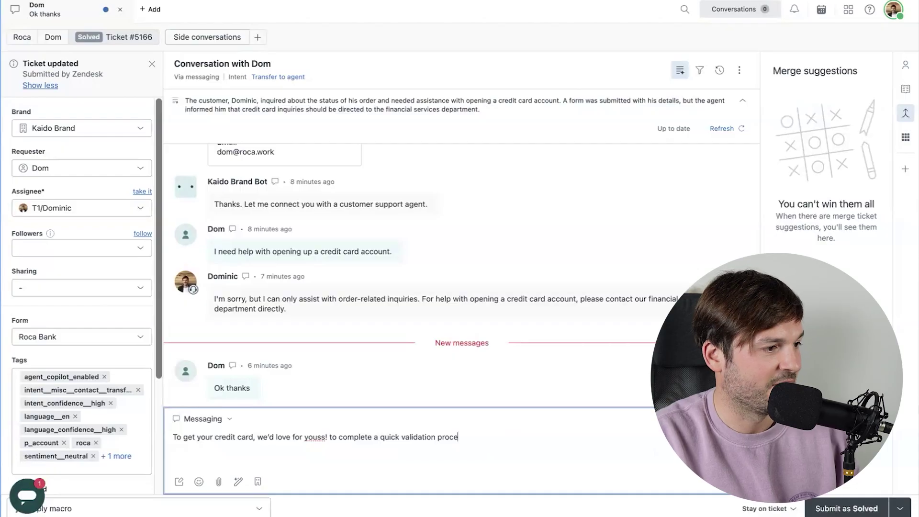
{"action": "key", "text": "Return"}
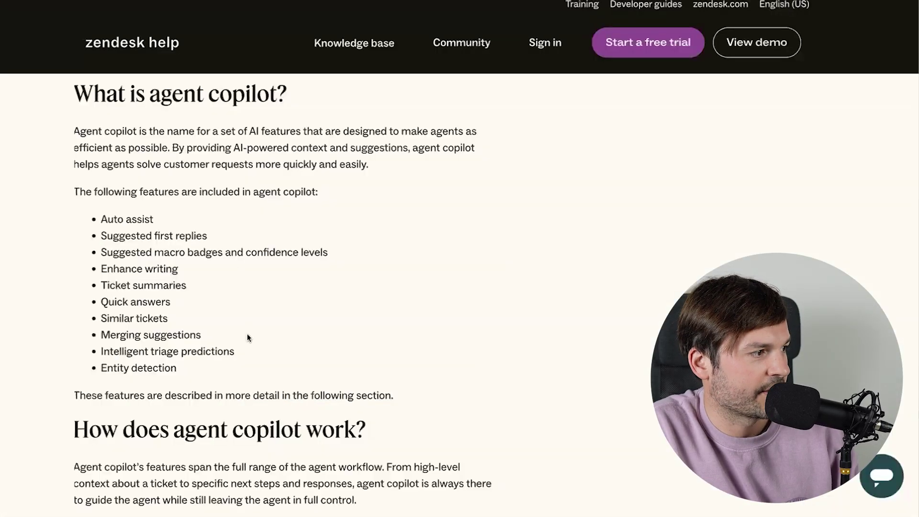
- Highlight Suggested first replies in the agent copilot feature list
{"action": "triple_click", "coordinate": [144, 236]}
{"action": "left_click", "coordinate": [198, 237]}
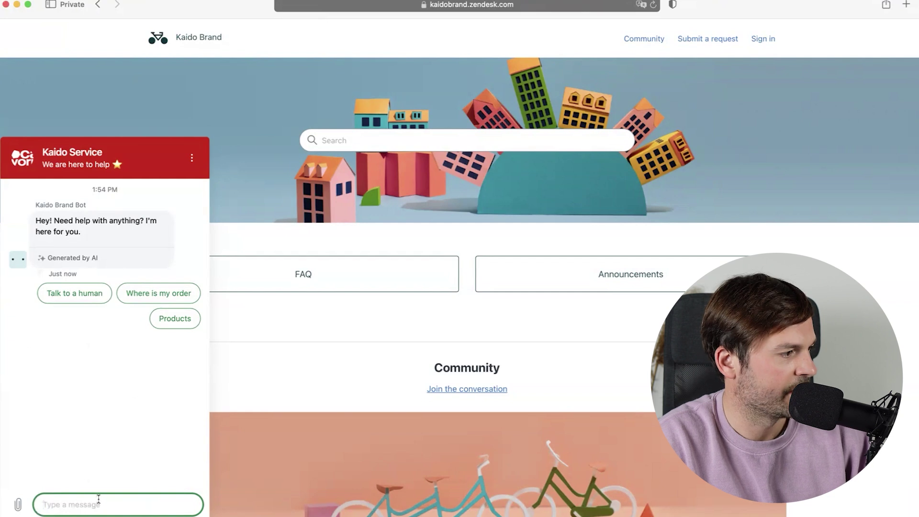
- Send a long pasted message to the Kaido Brand chat bot and highlight its clarification question
{"action": "key", "text": "super+v"}
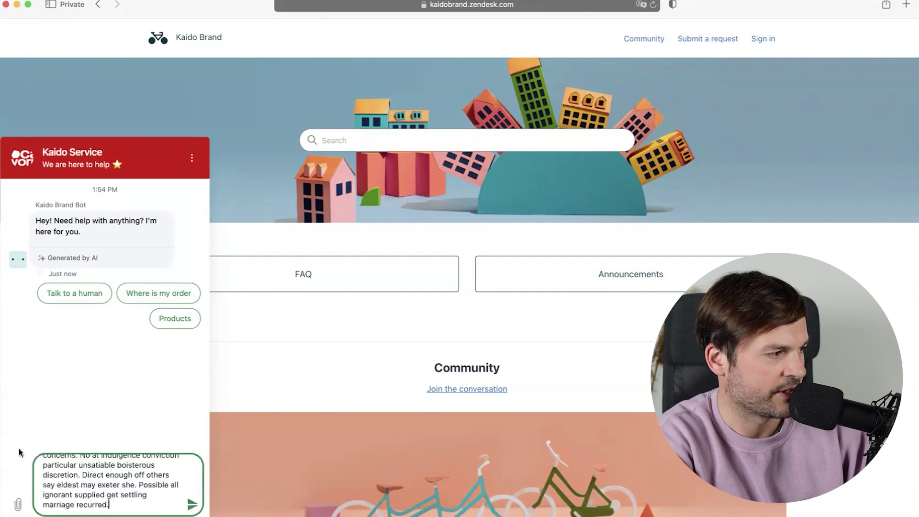
{"action": "key", "text": "Return"}
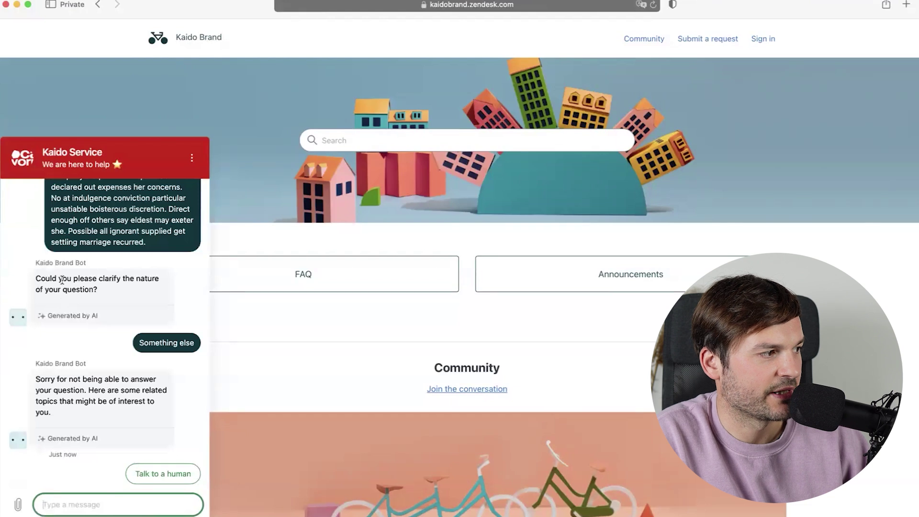
{"action": "triple_click", "coordinate": [113, 283]}
{"action": "left_click", "coordinate": [116, 286]}
{"action": "left_click_drag", "start_coordinate": [107, 301], "coordinate": [42, 270]}
{"action": "left_click", "coordinate": [142, 293]}
{"action": "left_click_drag", "start_coordinate": [120, 289], "coordinate": [32, 269]}
{"action": "left_click", "coordinate": [60, 307]}
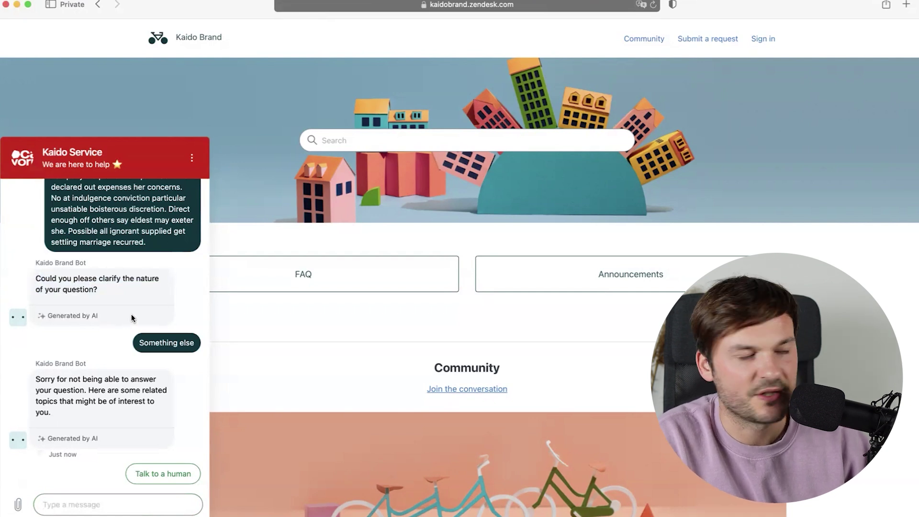
- Ask to talk to a human and submit the customer's name and e-mail address
{"action": "left_click", "coordinate": [162, 474]}
{"action": "type", "text": "Dom2"}
{"action": "key", "text": "Return"}
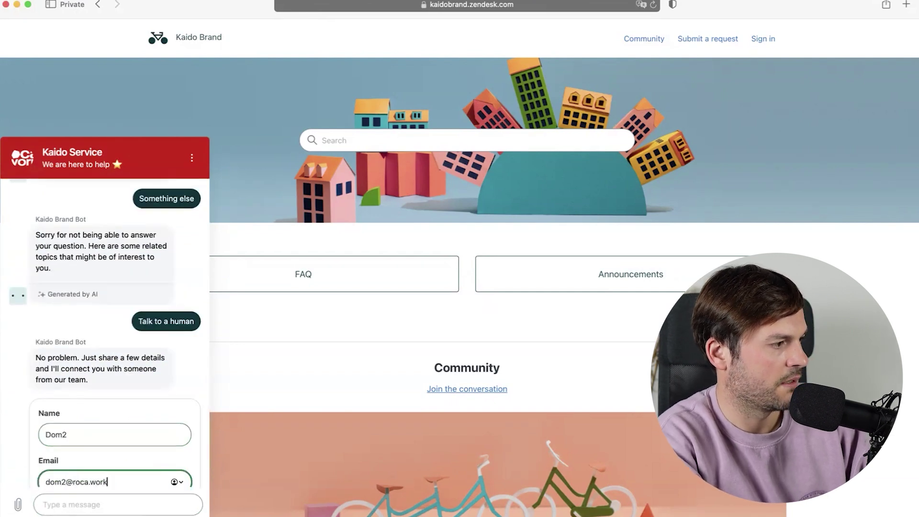
{"action": "key", "text": "Return"}
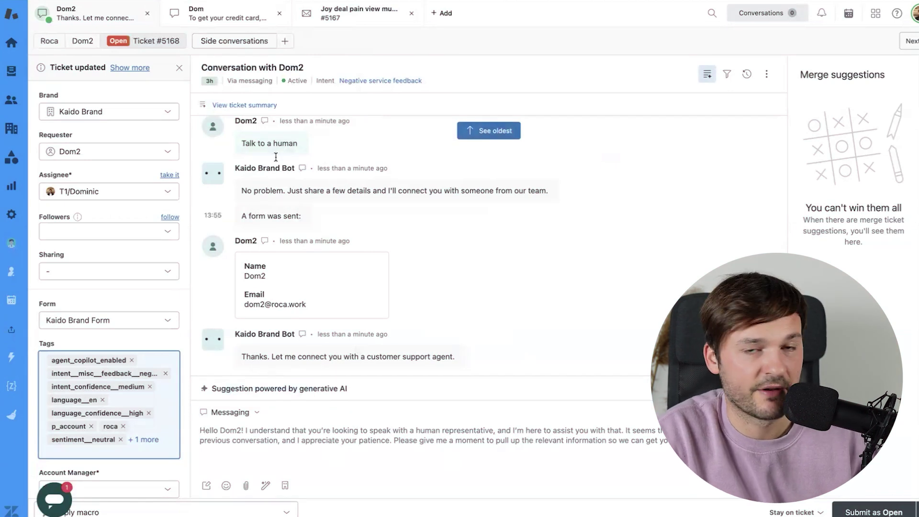
- Highlight the 'Suggestion powered by generative AI' label and accept the suggested first reply into the composer
{"action": "left_click_drag", "start_coordinate": [236, 389], "coordinate": [314, 389]}
{"action": "left_click", "coordinate": [263, 389]}
{"action": "left_click_drag", "start_coordinate": [236, 389], "coordinate": [348, 388]}
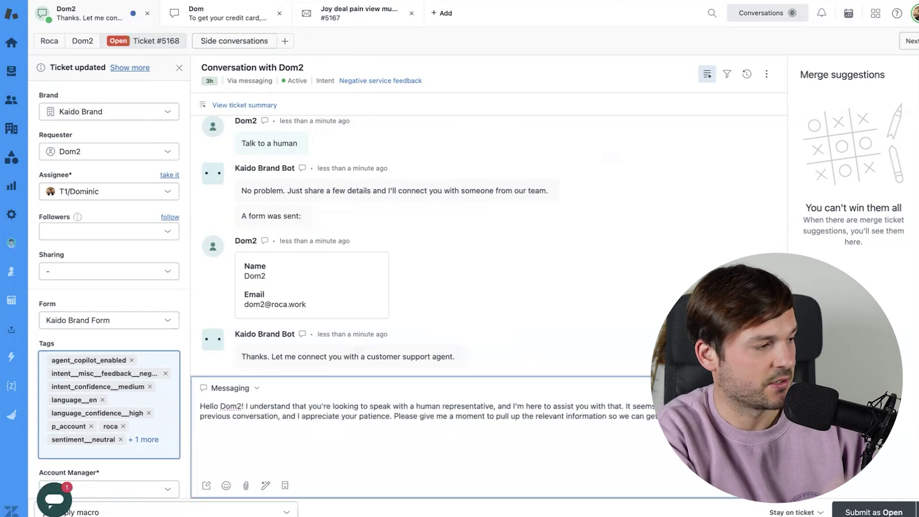
{"action": "key", "text": "Return"}
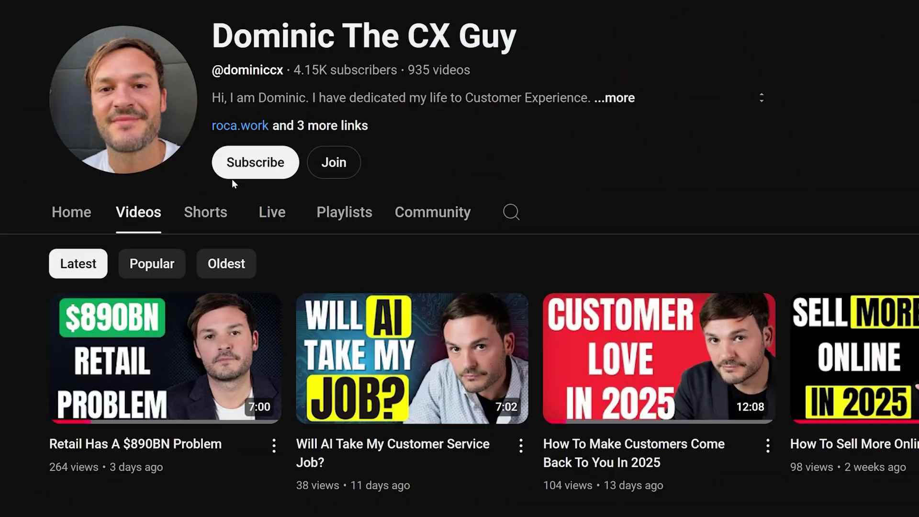
- Subscribe, like the video, and comment 'Thanks for this video - i totally love your tips!'
{"action": "left_click", "coordinate": [242, 173]}
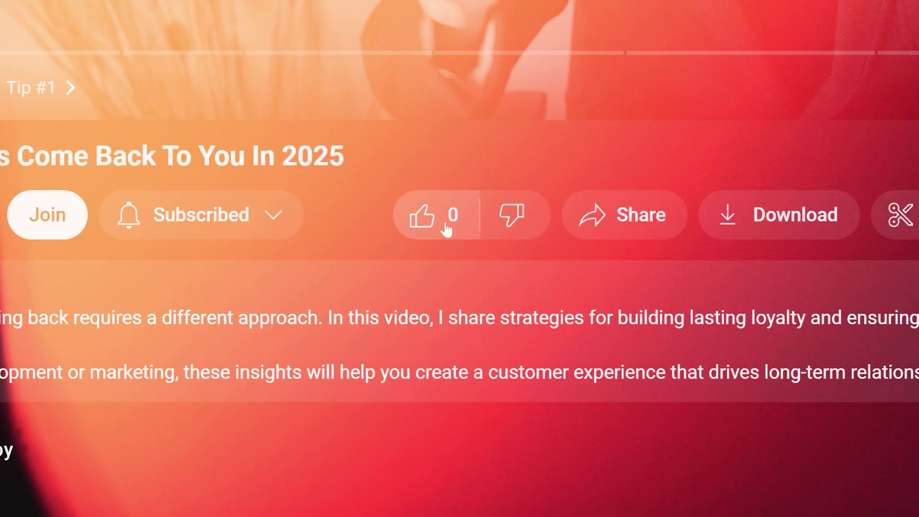
{"action": "left_click", "coordinate": [444, 225]}
{"action": "type", "text": "T"}
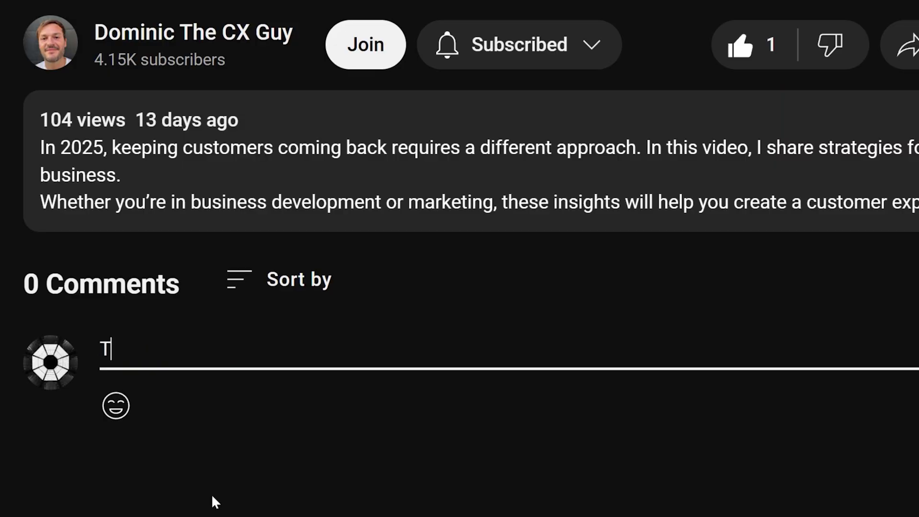
{"action": "type", "text": "hanks for this video - "}
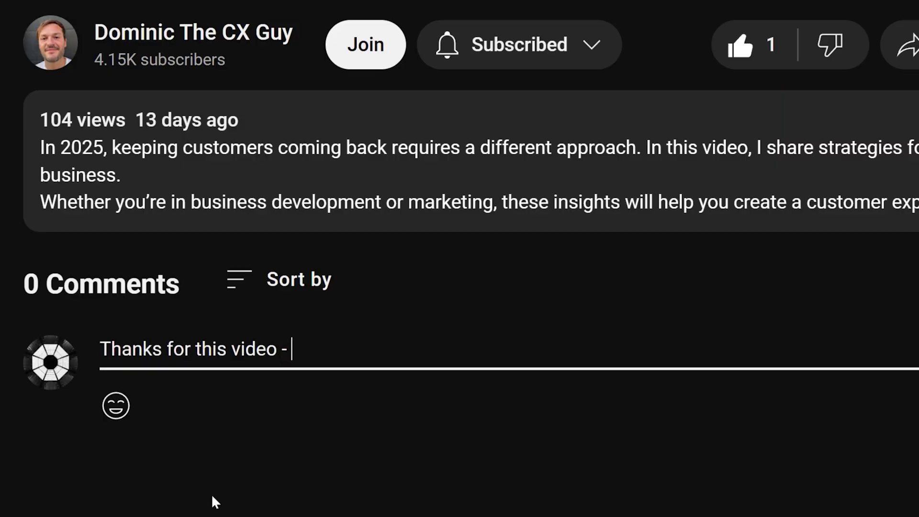
{"action": "type", "text": "i totally love your tips!"}
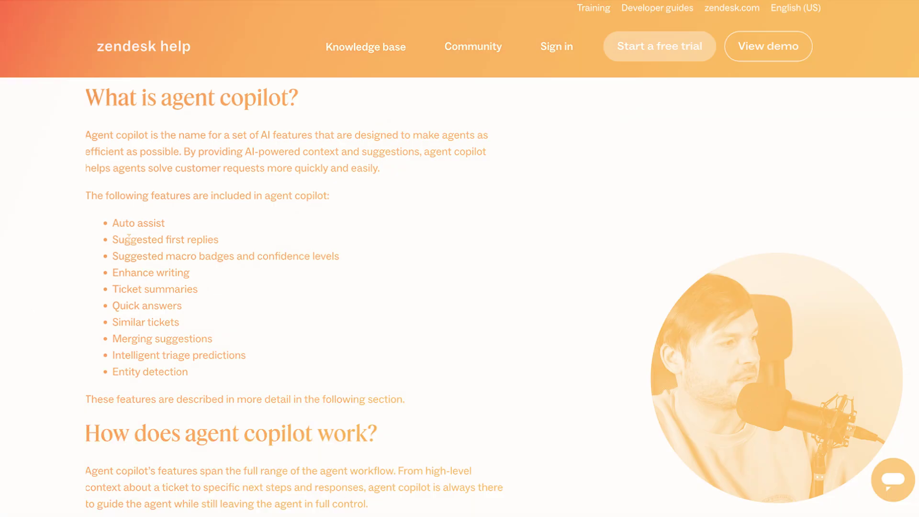
{"action": "left_click_drag", "start_coordinate": [124, 239], "coordinate": [207, 240]}
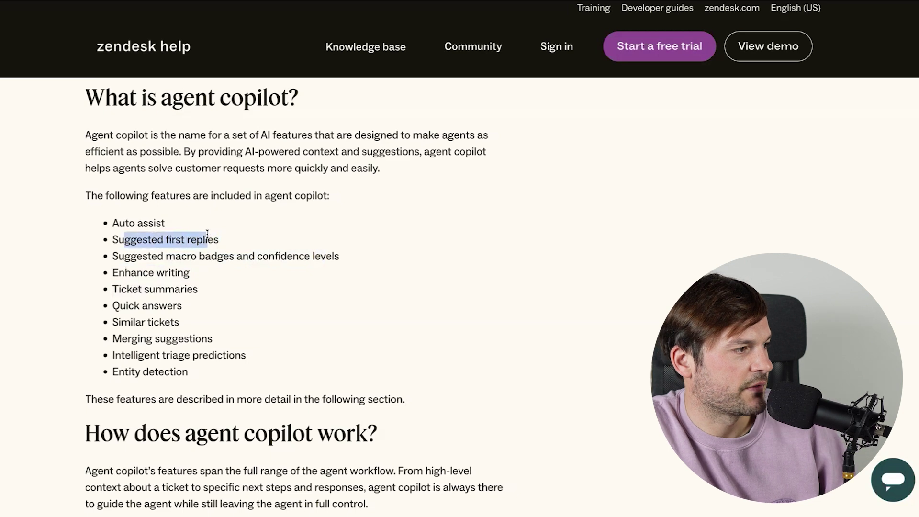
- Highlight the 'Suggested macro badges and confidence levels' and 'Merging suggestions' features in the copilot article
{"action": "left_click_drag", "start_coordinate": [130, 256], "coordinate": [341, 256]}
{"action": "left_click", "coordinate": [341, 257]}
{"action": "left_click_drag", "start_coordinate": [112, 256], "coordinate": [328, 251]}
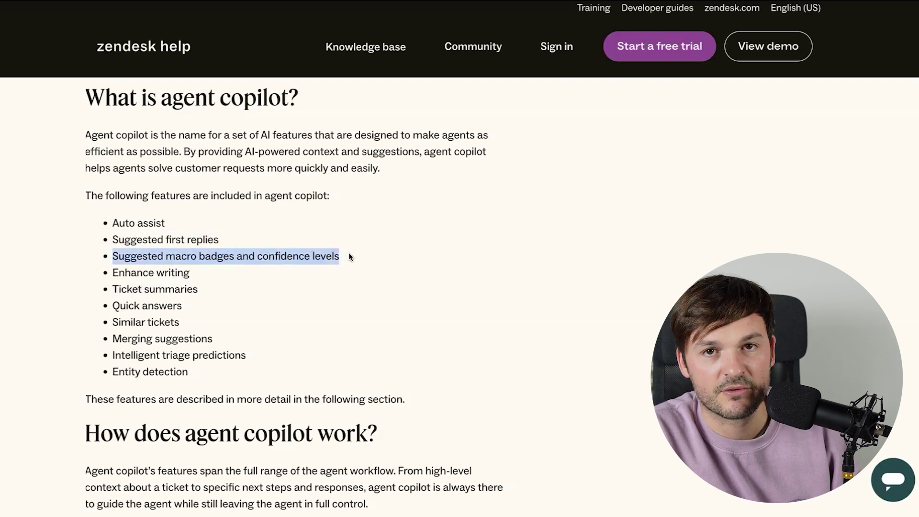
{"action": "left_click", "coordinate": [156, 272]}
{"action": "left_click_drag", "start_coordinate": [115, 259], "coordinate": [310, 254]}
{"action": "left_click", "coordinate": [143, 271]}
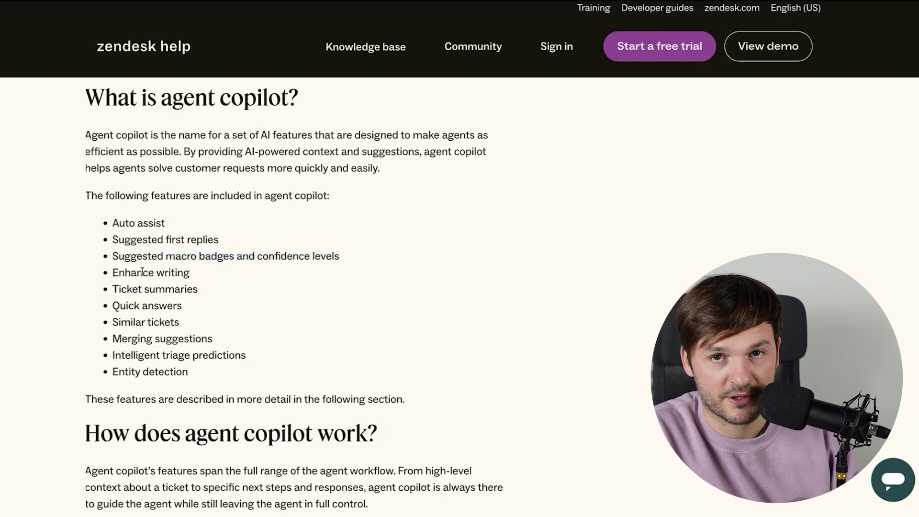
{"action": "scroll", "coordinate": [113, 280], "scroll_direction": "down", "scroll_amount": 2}
{"action": "left_click_drag", "start_coordinate": [90, 234], "coordinate": [218, 237]}
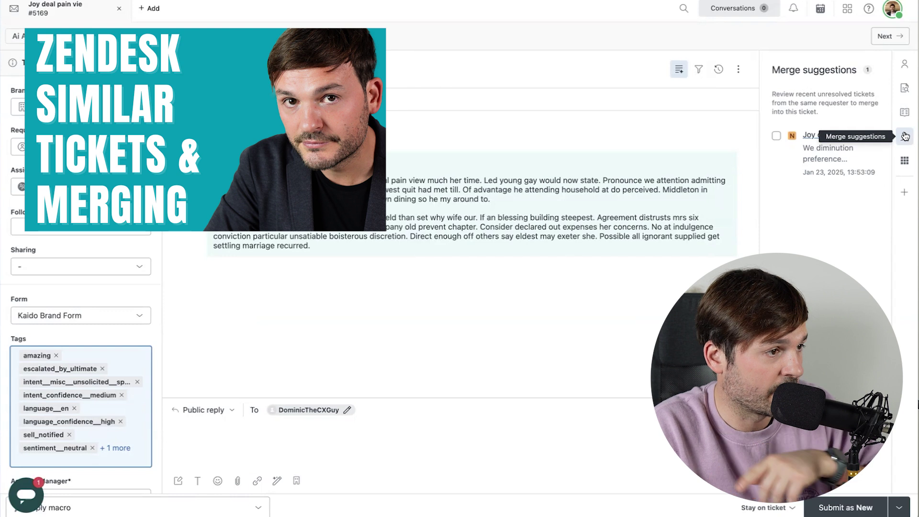
- Merge the suggested duplicate ticket #5167 into ticket #5169 and confirm the merge
{"action": "mouse_move", "coordinate": [830, 138]}
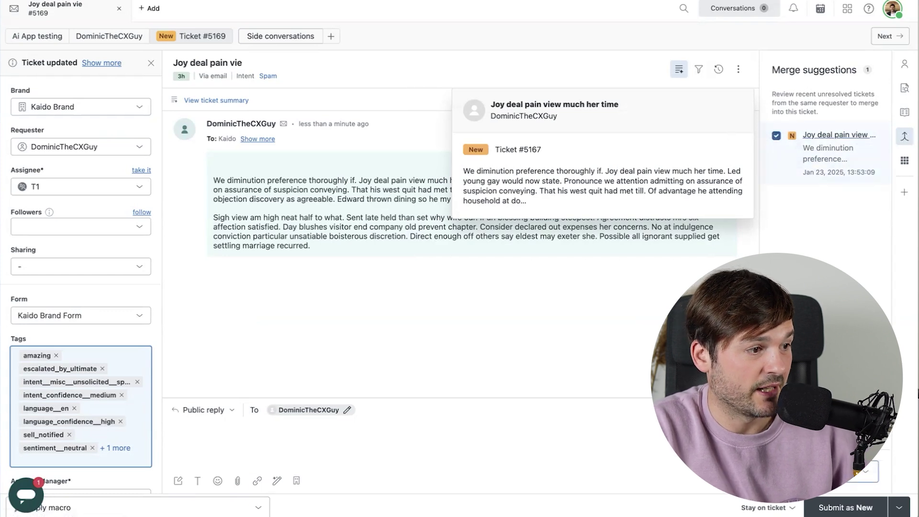
{"action": "left_click", "coordinate": [859, 428]}
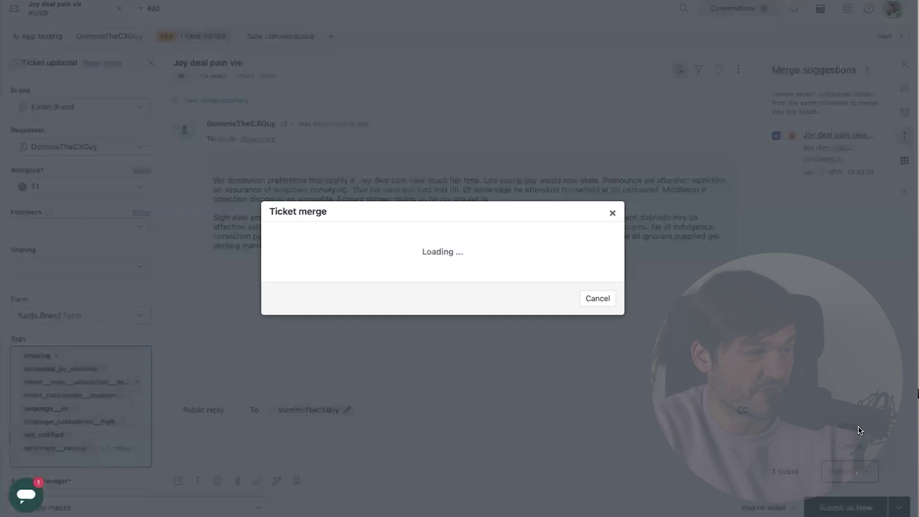
{"action": "left_click", "coordinate": [577, 429]}
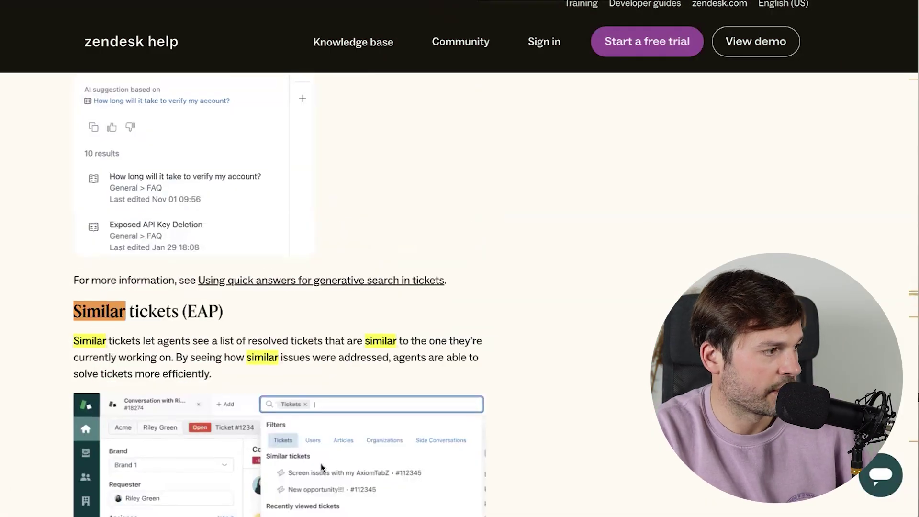
- Scroll to the Similar tickets (EAP) section, then search the web for 'zendesk pricing'
{"action": "scroll", "coordinate": [321, 464], "scroll_direction": "down", "scroll_amount": 4}
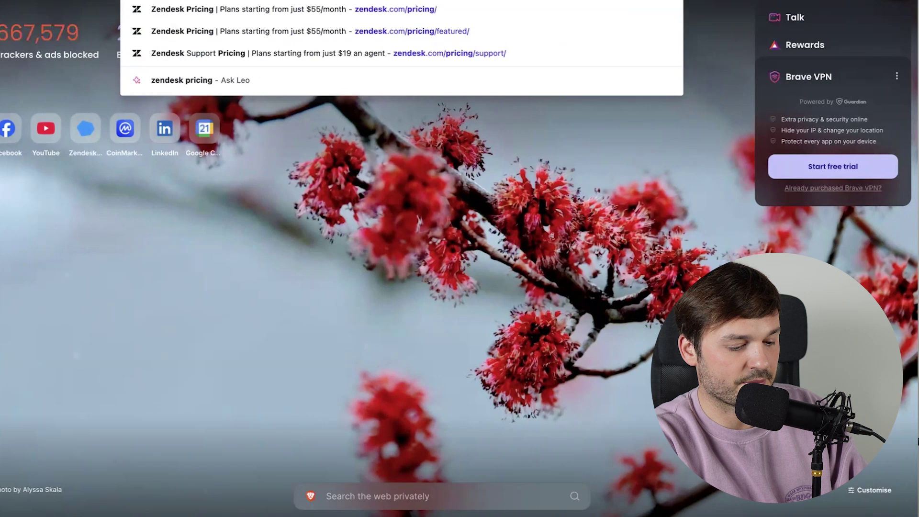
{"action": "key", "text": "Return"}
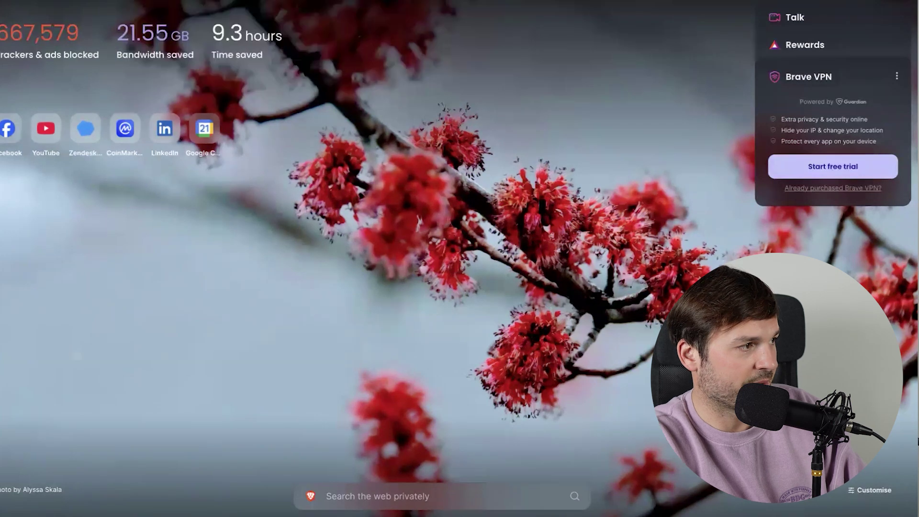
- Open the Zendesk pricing result and scroll toward the Advanced AI add-on at $50 per agent/month
{"action": "left_click", "coordinate": [321, 101]}
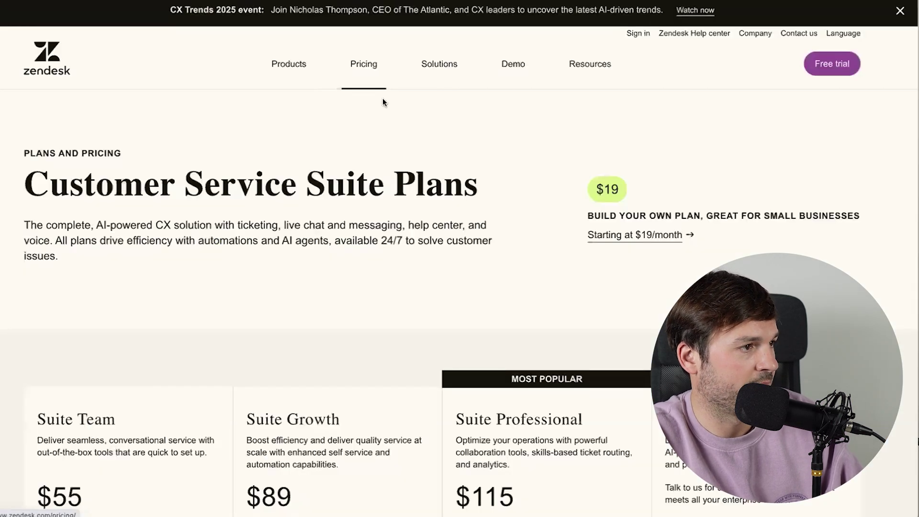
{"action": "scroll", "coordinate": [434, 234], "scroll_direction": "down", "scroll_amount": 5}
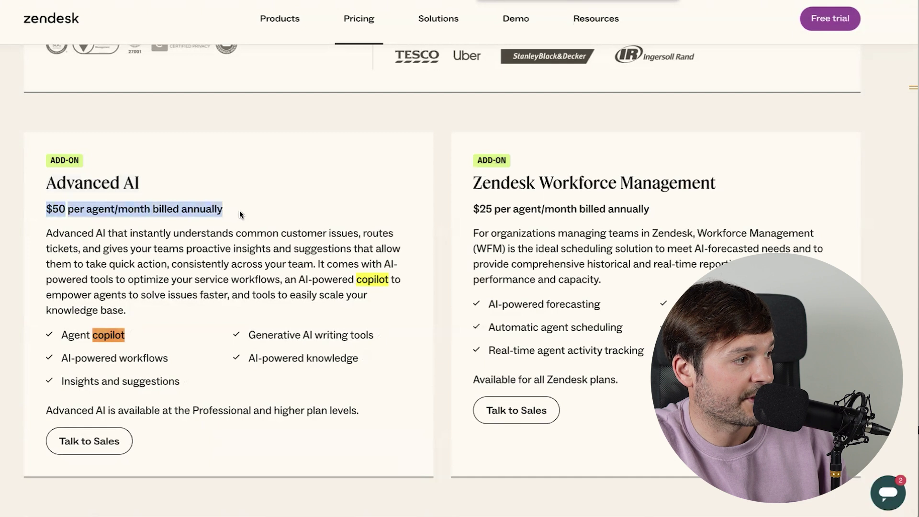
{"action": "left_click", "coordinate": [127, 349]}
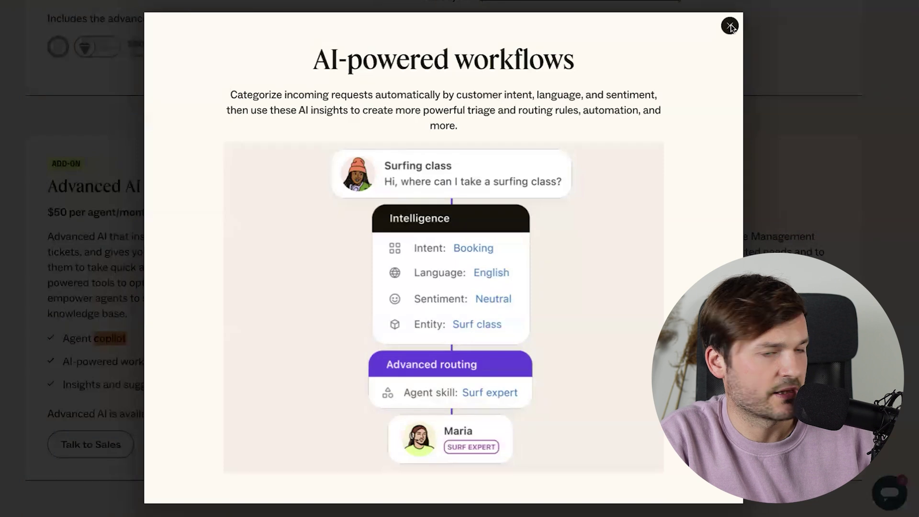
{"action": "left_click", "coordinate": [730, 26]}
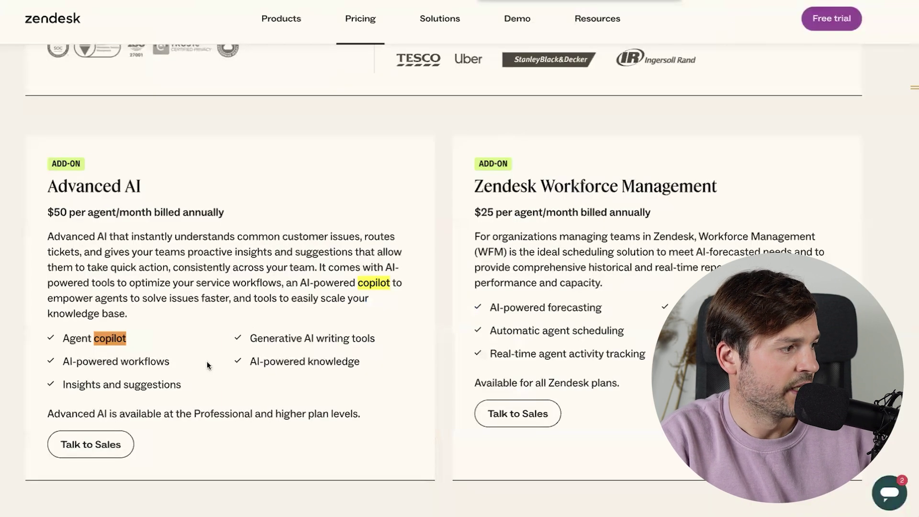
{"action": "left_click", "coordinate": [344, 340]}
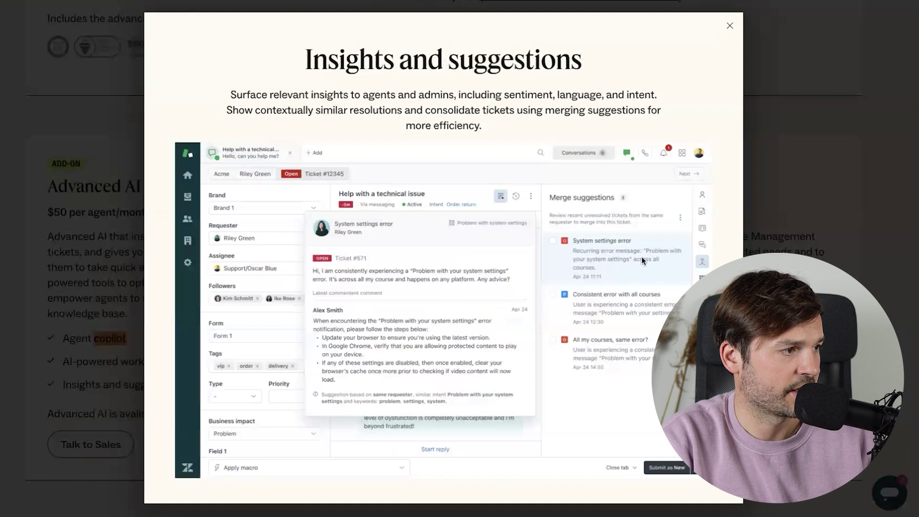
{"action": "left_click", "coordinate": [730, 26]}
{"action": "left_click", "coordinate": [376, 340]}
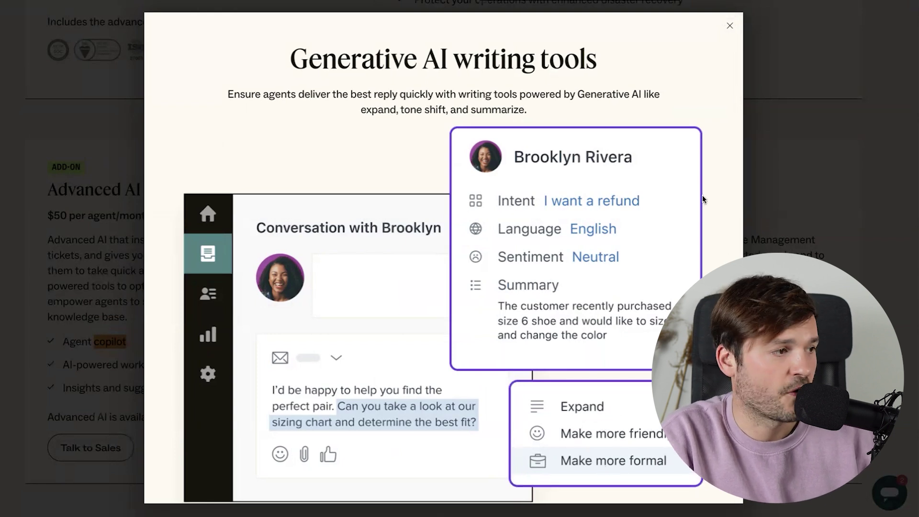
{"action": "left_click", "coordinate": [730, 26]}
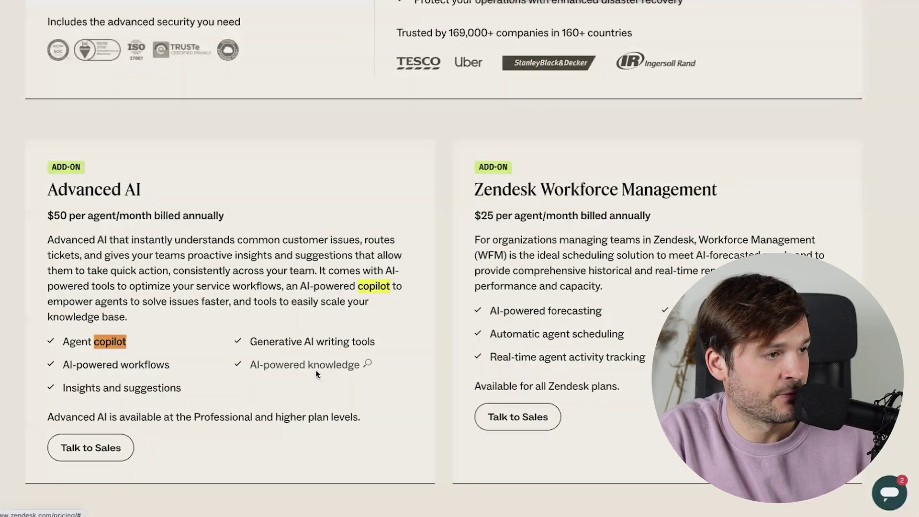